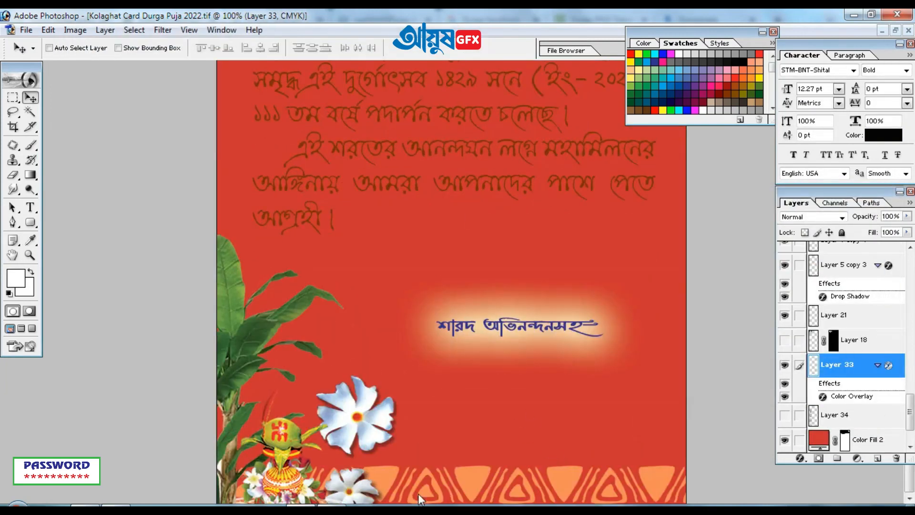
# Step: Duplicate the patterned border strip on Layer 33, place the copy along the card's upper edge and order it below Layer 34
pyautogui.hotkey('ctrl', '-')
pyautogui.hotkey('ctrl', '-')
pyautogui.hotkey('ctrl', '-')
pyautogui.hotkey('ctrl', '-')
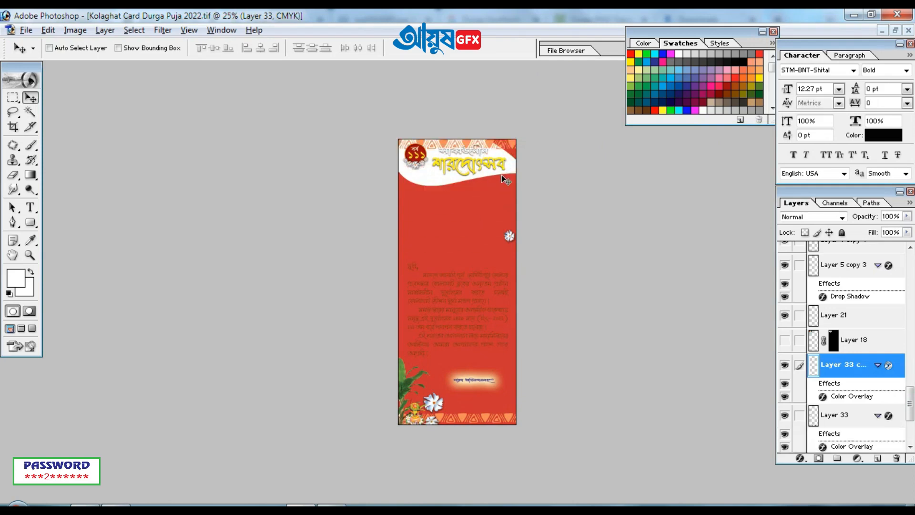
pyautogui.hotkey('ctrl', '[')
pyautogui.hotkey('ctrl', '[')
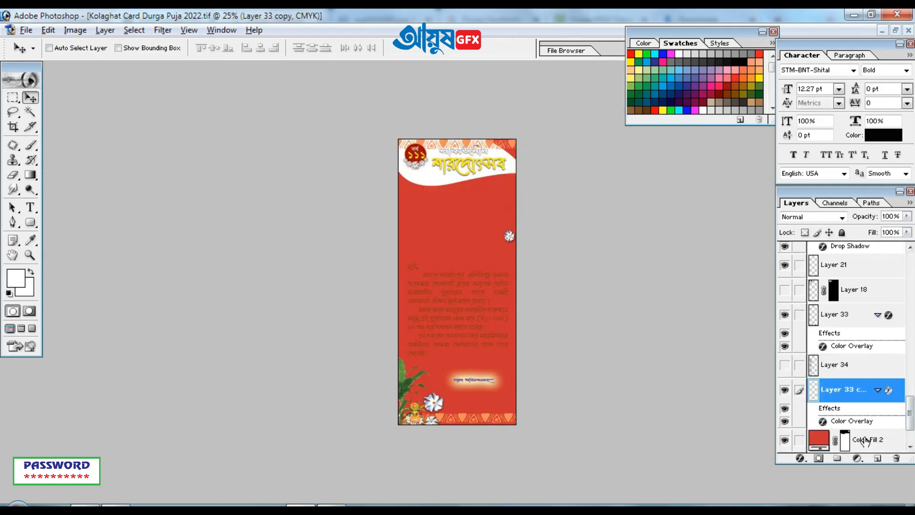
# Step: Clip the Layer 33 copy to the red Color Fill 2 layer and show Layer 34
pyautogui.hotkey('ctrl', '+')
pyautogui.hotkey('ctrl', '+')
pyautogui.click(785, 364)
pyautogui.hotkey('ctrl', 'g')
pyautogui.click(839, 364)
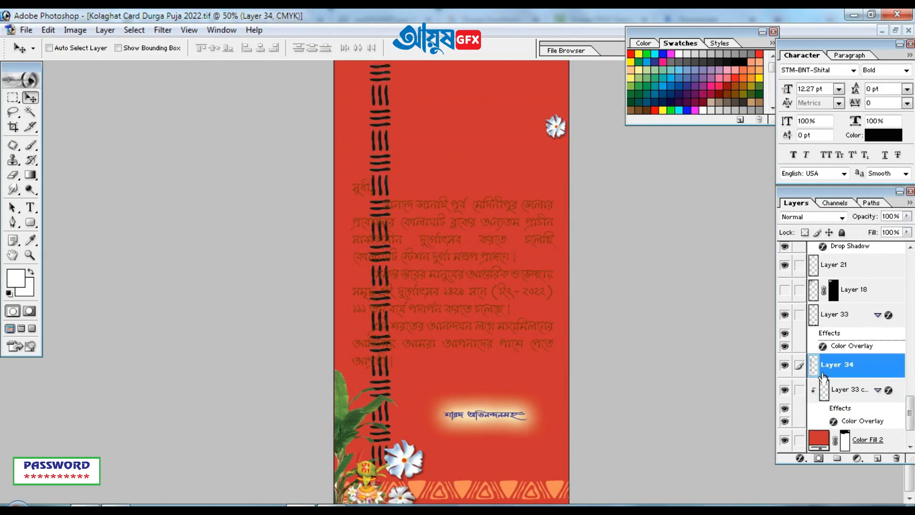
# Step: Scale down the black line ornament strip on Layer 34 and place it vertically near the card's left edge
pyautogui.hotkey('ctrl', '-')
pyautogui.rightClick(426, 173)
pyautogui.click(453, 170)
pyautogui.hotkey('alt', ']')
pyautogui.hotkey('alt', ']')
pyautogui.hotkey('ctrl', 't')
pyautogui.press('Return')
# Step: Duplicate the red Color Fill 2 layer and merge the copy with the original into one pixel layer
pyautogui.click(845, 439)
pyautogui.rightClick(845, 415)
pyautogui.click(701, 380)
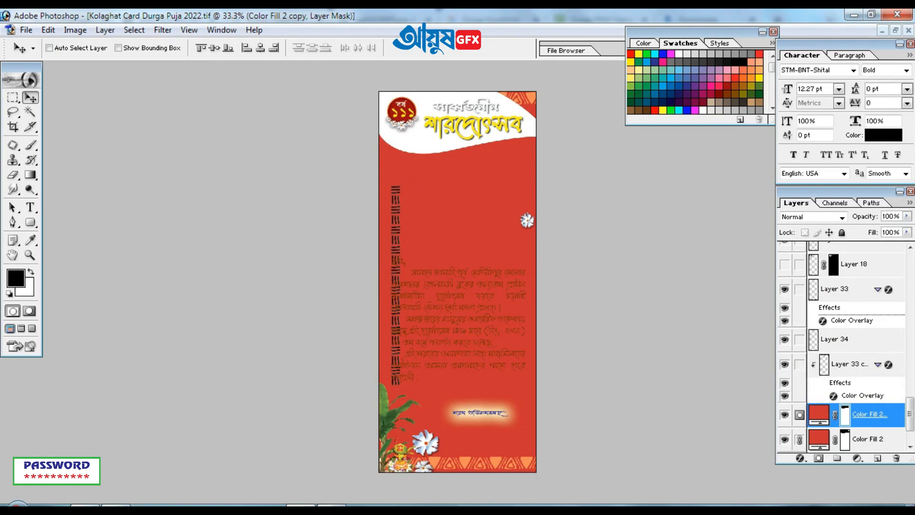
pyautogui.hotkey('ctrl', 'e')
# Step: Release the Layer 33 copy's clipping and clip it again to the merged red layer
pyautogui.click(845, 340)
pyautogui.hotkey('ctrl', 'shift', 'g')
pyautogui.click(845, 340)
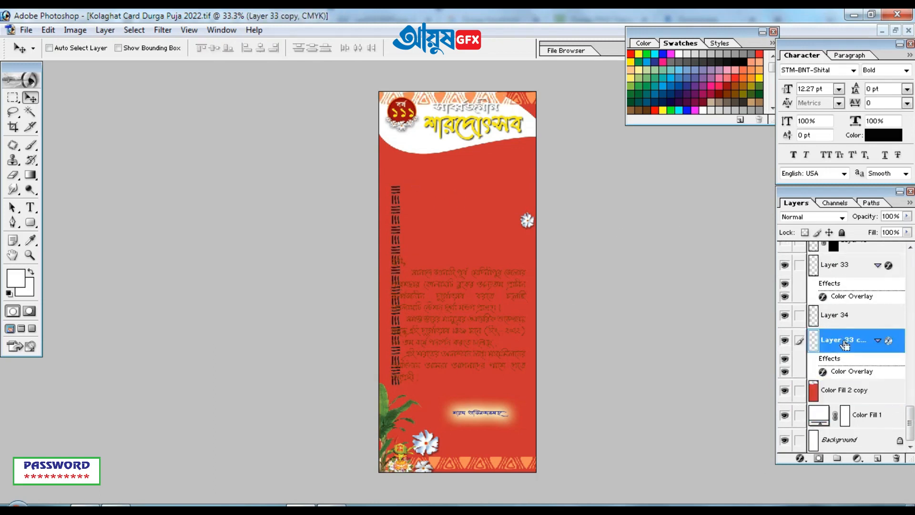
pyautogui.hotkey('ctrl', 'g')
# Step: Select the white header area with the Magic Wand, add a yellow solid color fill layer there and move it above Layer 34
pyautogui.rightClick(447, 186)
pyautogui.click(455, 196)
pyautogui.press('w')
pyautogui.click(858, 458)
pyautogui.click(863, 238)
pyautogui.click(753, 245)
pyautogui.click(863, 211)
pyautogui.press('d')
pyautogui.press('v')
pyautogui.hotkey('ctrl', ']')
pyautogui.hotkey('ctrl', ']')
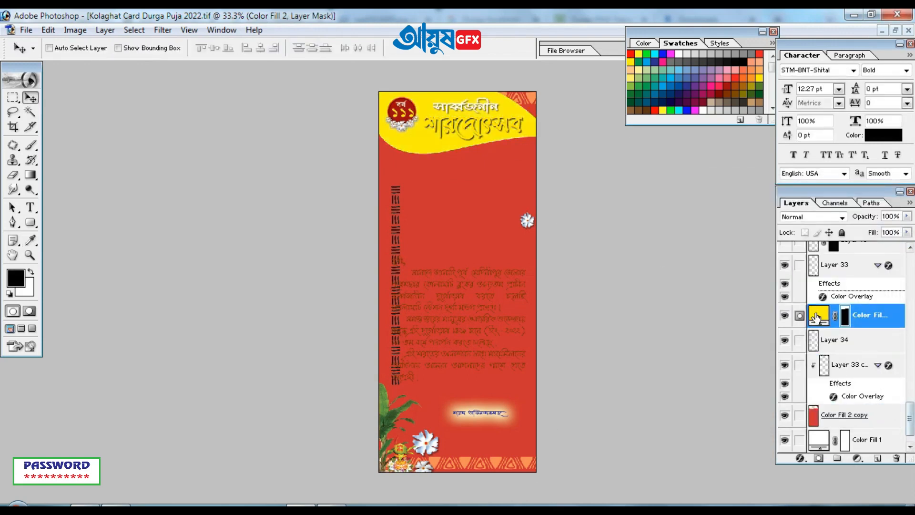
# Step: Change the header's solid color fill to pale cream FFFDEB
pyautogui.doubleClick(819, 314)
pyautogui.click(722, 85)
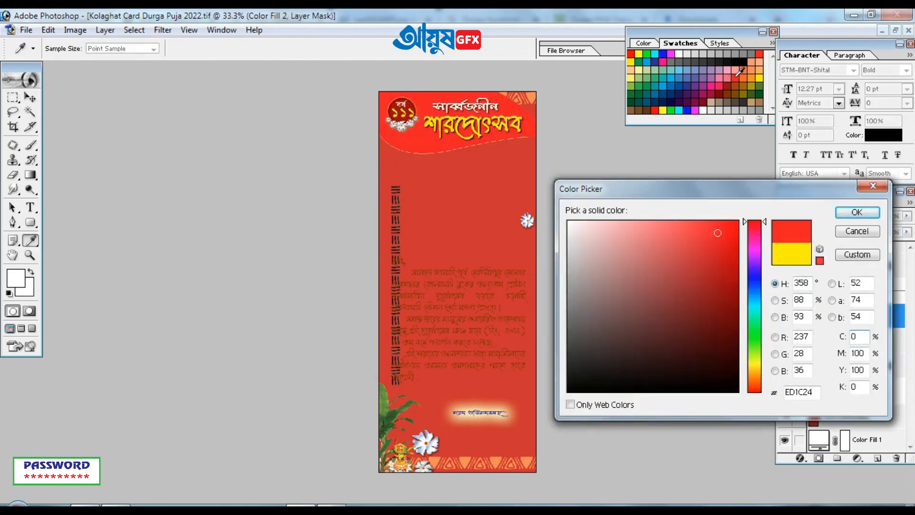
pyautogui.click(656, 62)
pyautogui.click(657, 60)
pyautogui.moveTo(592, 225); pyautogui.dragTo(592, 210)
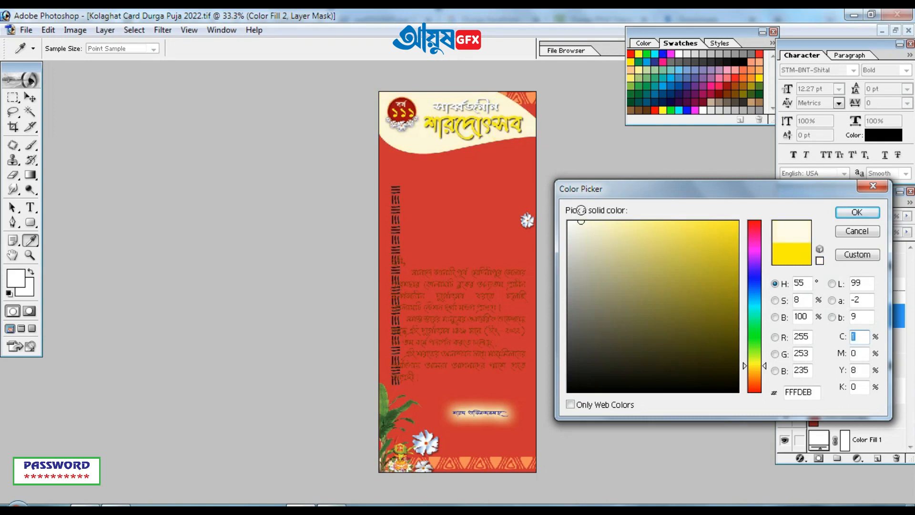
pyautogui.click(856, 213)
# Step: On a new layer above the cream fill, brush soft orange shading along the header's curved lower edge
pyautogui.hotkey('ctrl', '+')
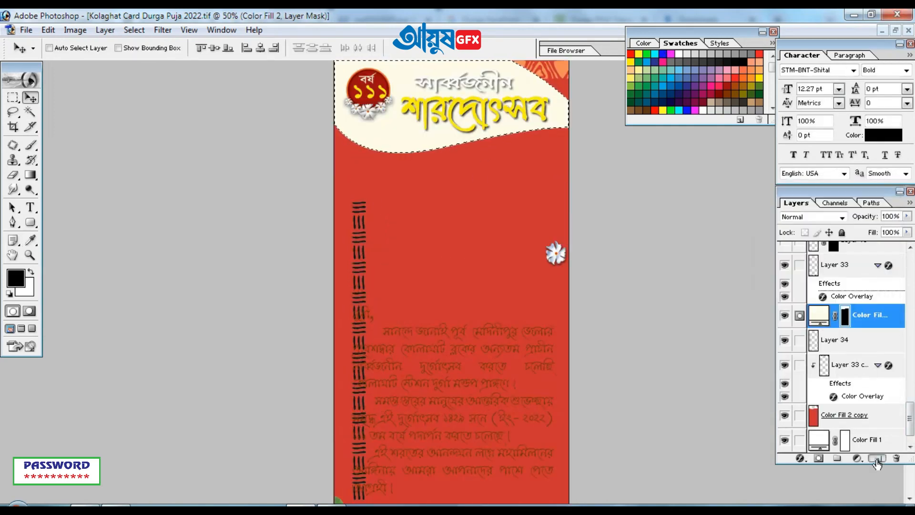
pyautogui.click(878, 459)
pyautogui.press('b')
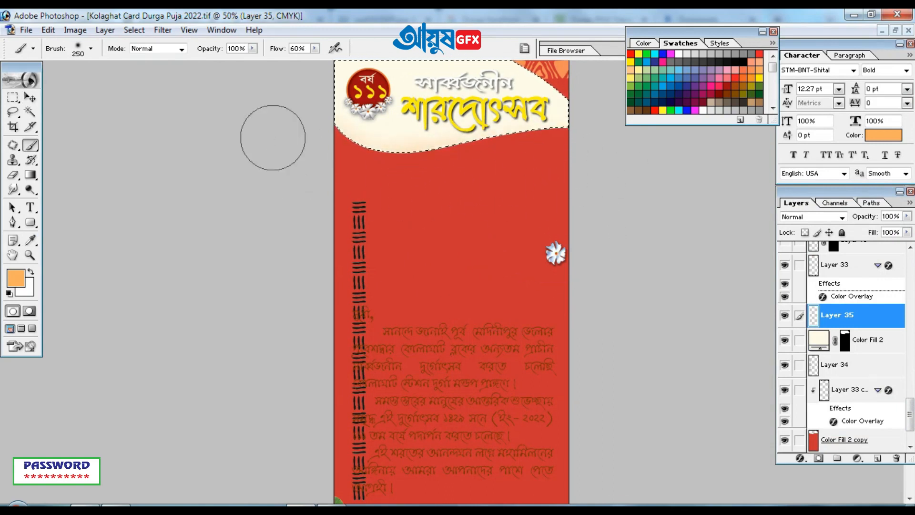
# Step: Hide the large title's drop shadow and recolor its text red (FF0000)
pyautogui.press('v')
pyautogui.hotkey('ctrl', '+')
pyautogui.hotkey('ctrl', '+')
pyautogui.hotkey('ctrl', '+')
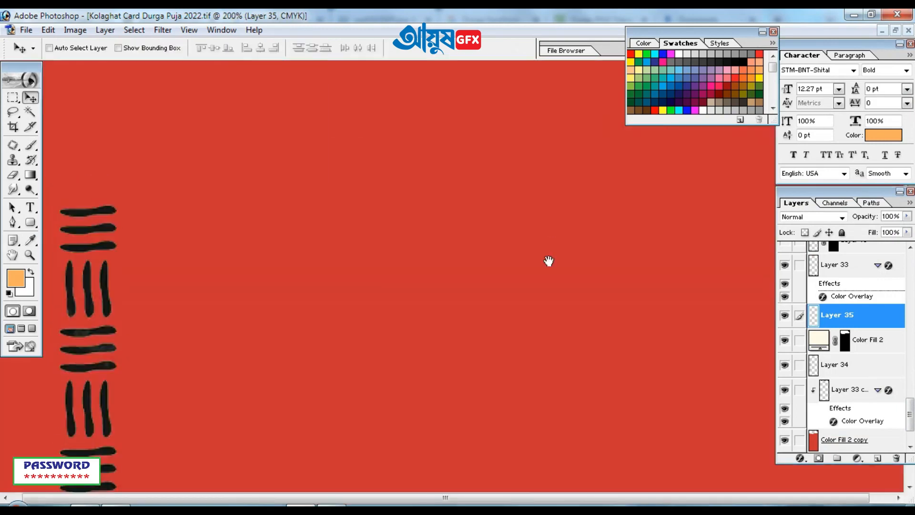
pyautogui.scroll(10, 548, 261)
pyautogui.keyDown('ctrl'); pyautogui.click(477, 267); pyautogui.keyUp('ctrl')
pyautogui.click(884, 135)
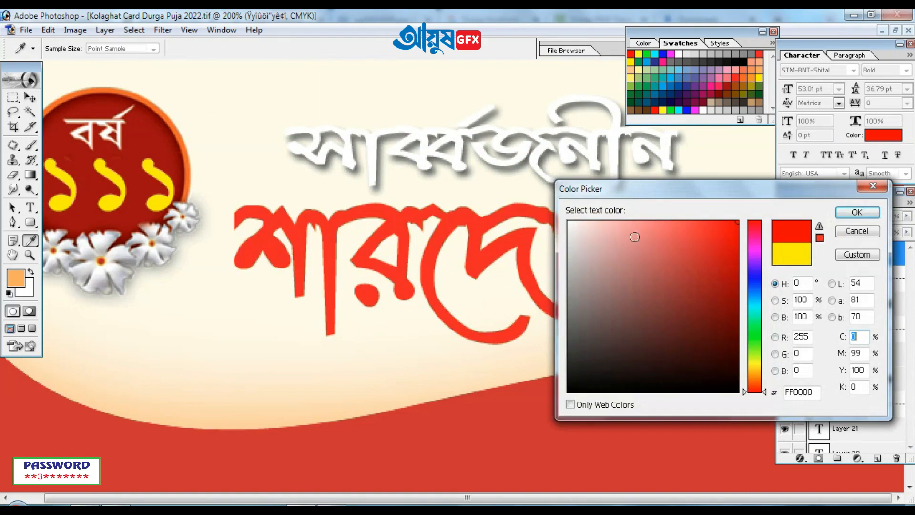
pyautogui.click(857, 212)
# Step: Recolor the smaller upper title text dark blue without its drop shadow and give it a white stroke
pyautogui.rightClick(623, 141)
pyautogui.click(634, 143)
pyautogui.click(884, 135)
pyautogui.click(863, 211)
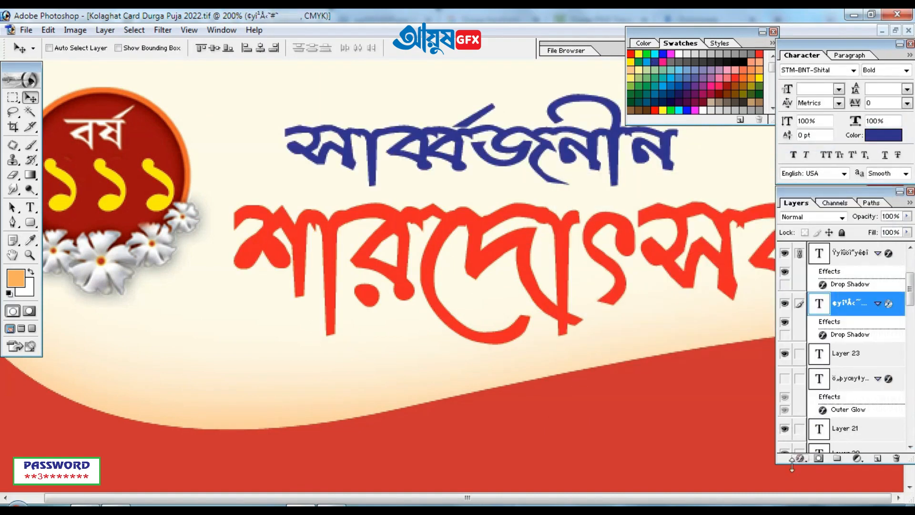
pyautogui.click(239, 159)
pyautogui.click(858, 227)
pyautogui.click(445, 59)
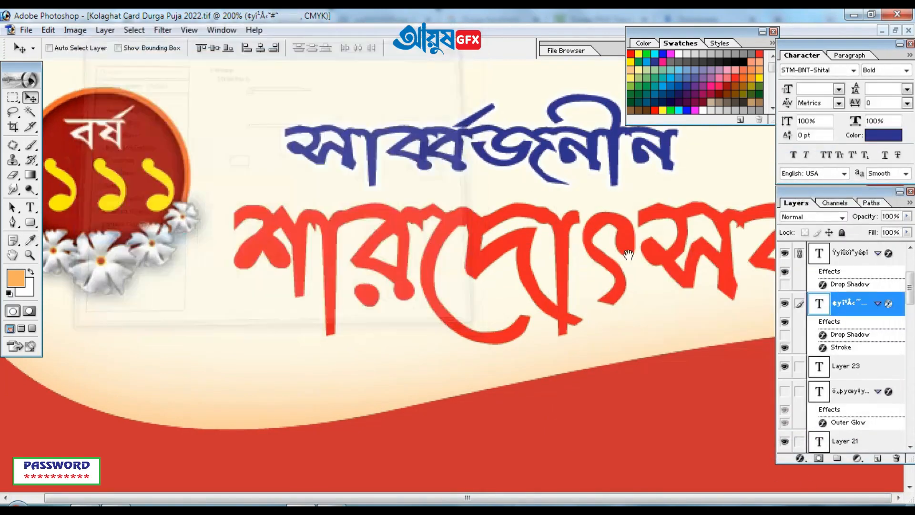
# Step: Add a white (FFFFFF) outside stroke to the large red title text
pyautogui.scroll(-2, 476, 286)
pyautogui.click(849, 253)
pyautogui.click(800, 458)
pyautogui.click(239, 159)
pyautogui.click(574, 116)
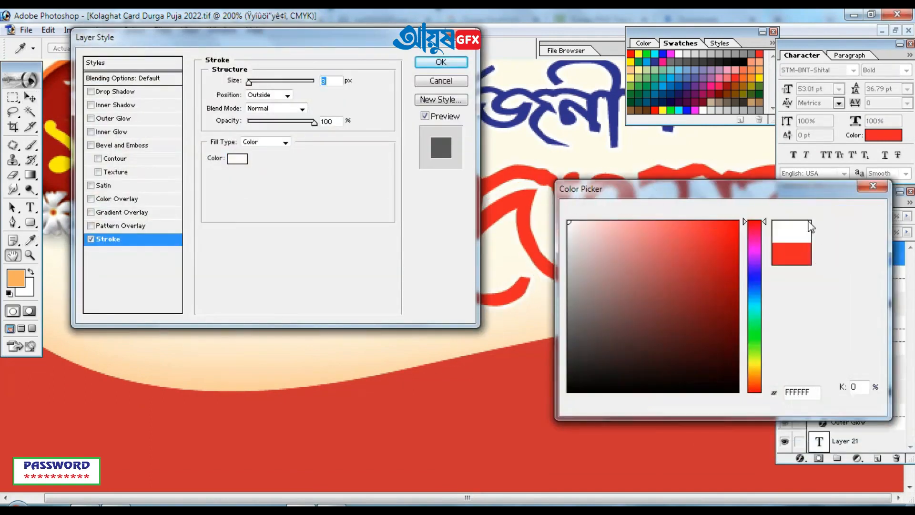
pyautogui.click(858, 227)
pyautogui.click(445, 59)
# Step: Move the black ornament strip up beneath the header and give it a near-white Color Overlay
pyautogui.hotkey('ctrl', 'alt', '0')
pyautogui.hotkey('ctrl', '0')
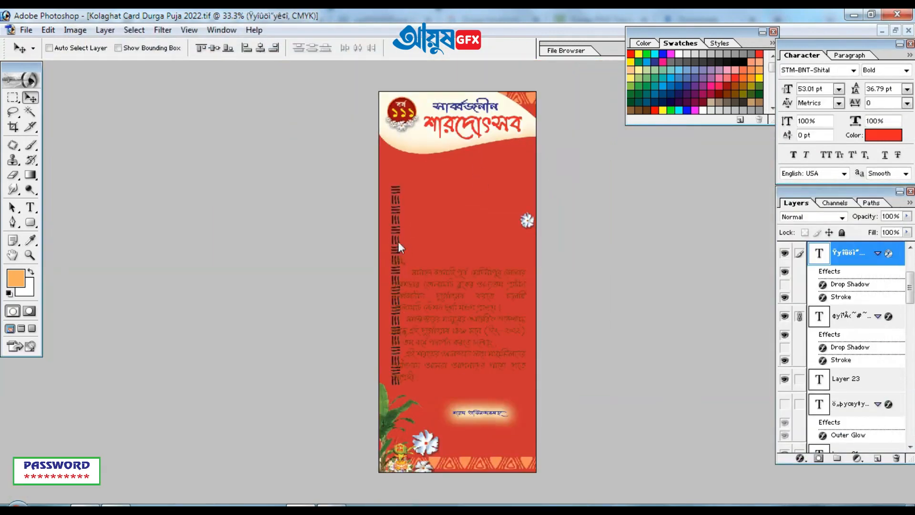
pyautogui.moveTo(399, 247); pyautogui.dragTo(394, 210)
pyautogui.click(800, 458)
pyautogui.click(706, 407)
pyautogui.click(579, 272)
pyautogui.click(856, 212)
pyautogui.click(701, 253)
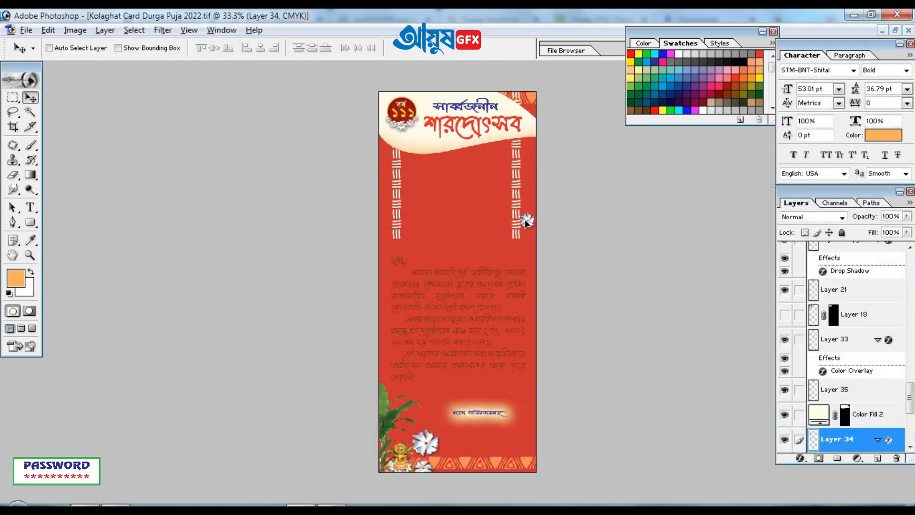
# Step: Duplicate the ornament strip to the card's right side and remove the part that extends above the header
pyautogui.hotkey('ctrl', 'j')
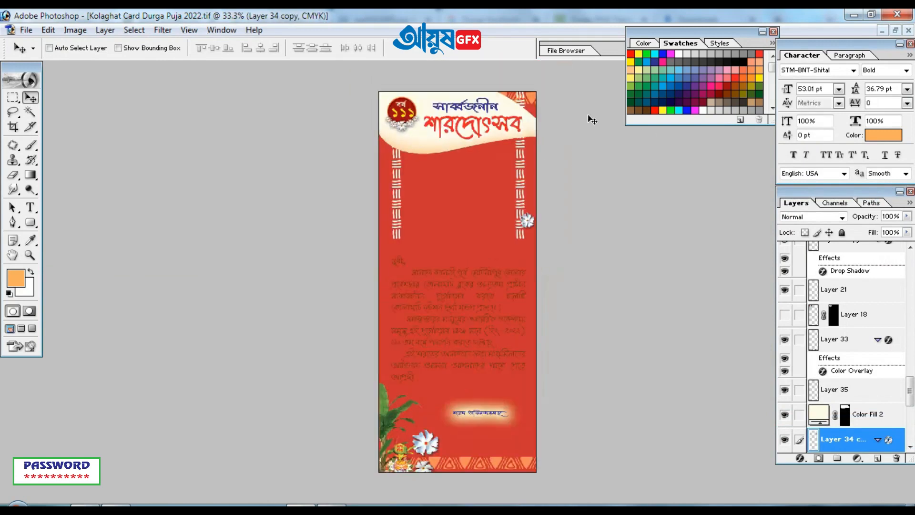
pyautogui.press('m')
pyautogui.press('v')
pyautogui.keyDown('ctrl'); pyautogui.click(565, 122); pyautogui.keyUp('ctrl')
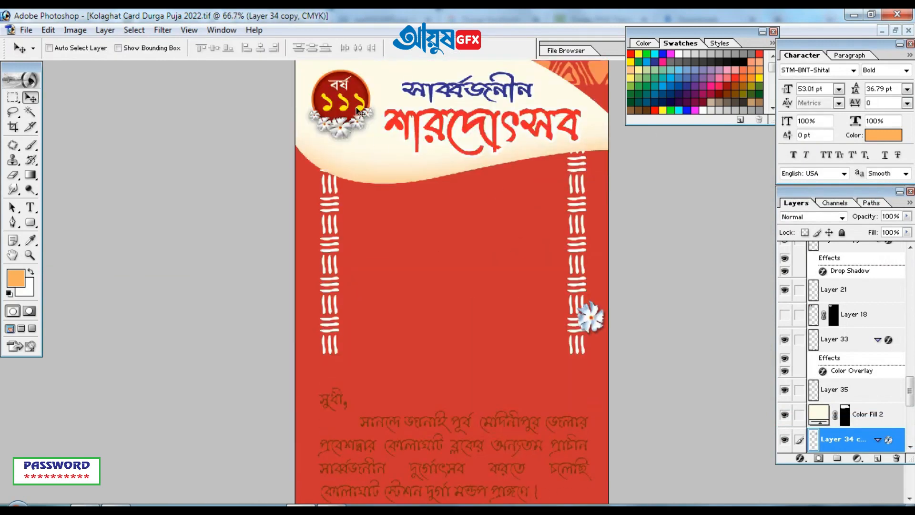
# Step: Enlarge the round year badge and add a drop shadow to the cream header shape
pyautogui.click(353, 112)
pyautogui.hotkey('ctrl', 't')
pyautogui.press('Escape')
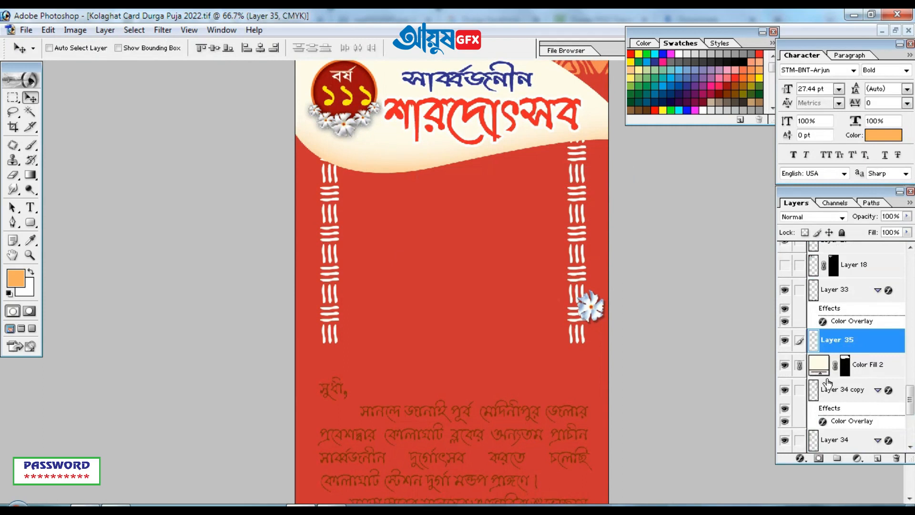
pyautogui.rightClick(858, 286)
pyautogui.click(730, 312)
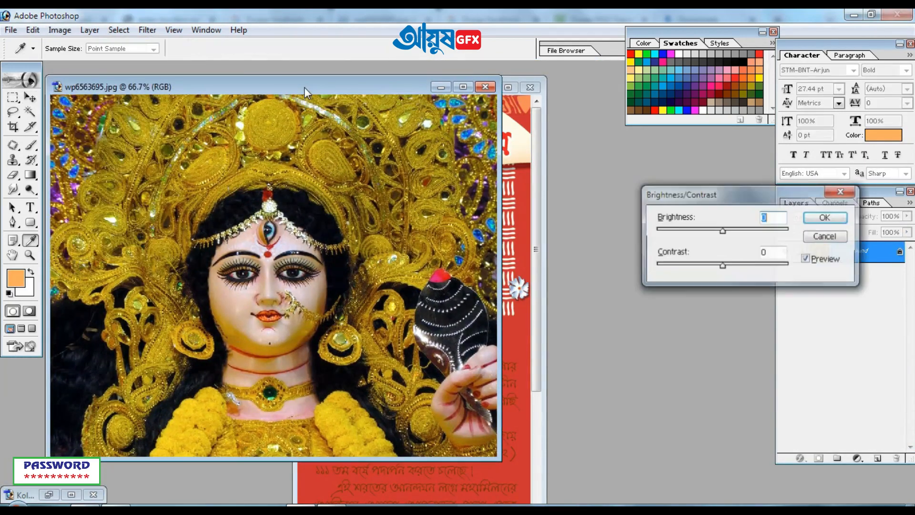
# Step: Brighten the goddess photo wp6563695.jpg, bring it into the card clipped to the red background, and close the original unsaved
pyautogui.moveTo(719, 231); pyautogui.dragTo(735, 231)
pyautogui.press('Return')
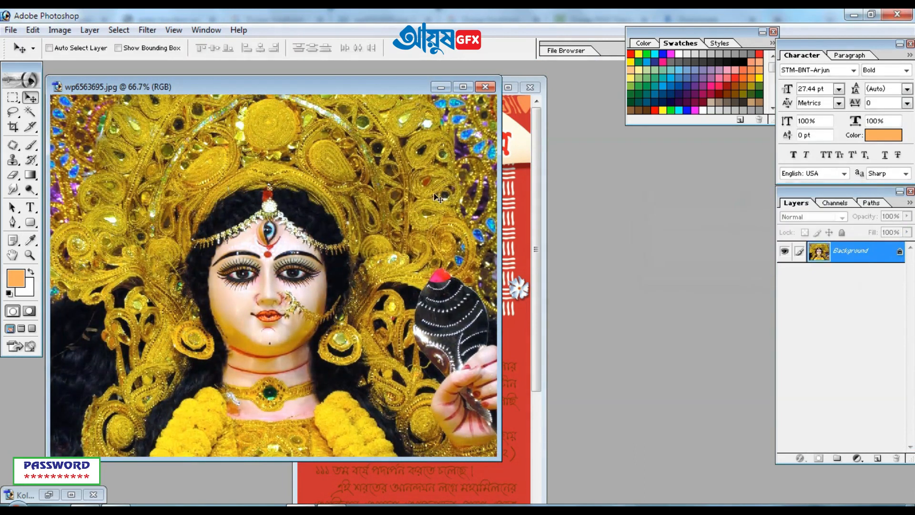
pyautogui.hotkey('ctrl', 'w')
pyautogui.press('n')
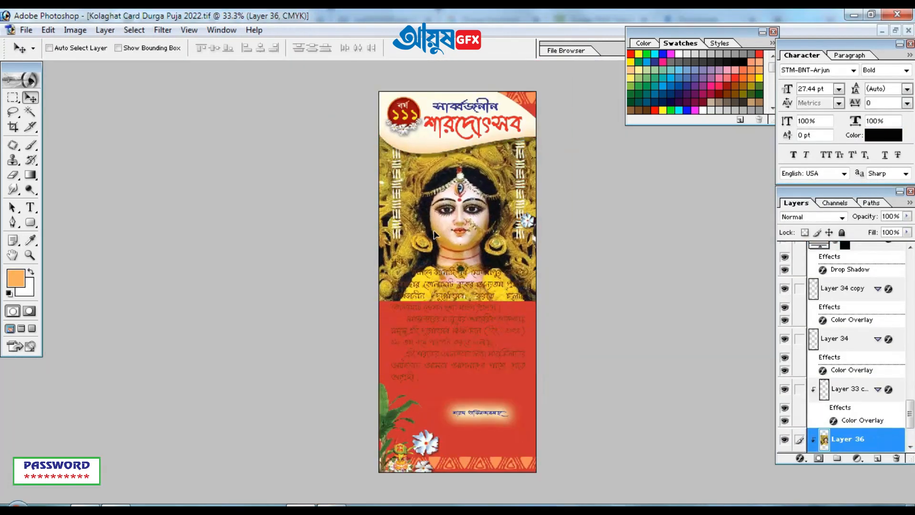
# Step: Scale down the goddess photo and reposition it below the header
pyautogui.hotkey('ctrl', 't')
pyautogui.moveTo(576, 292); pyautogui.dragTo(536, 267)
pyautogui.press('Return')
pyautogui.hotkey('ctrl', '+')
pyautogui.moveTo(490, 206); pyautogui.dragTo(483, 204)
# Step: Mask the goddess photo with black and paint white with a soft 300 px brush to reveal the face and ornaments
pyautogui.hotkey('alt', 'BackSpace')
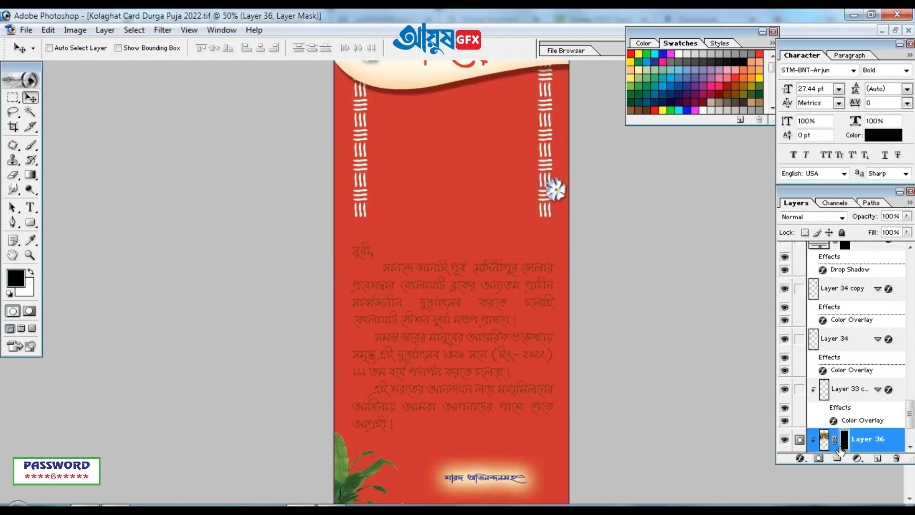
pyautogui.press('b')
pyautogui.press('x')
pyautogui.hotkey('ctrl', '+')
pyautogui.click(451, 253)
pyautogui.press('[')
pyautogui.moveTo(450, 256)
pyautogui.mouseDown()
pyautogui.moveTo(446, 248)
pyautogui.moveTo(463, 262)
pyautogui.mouseUp()
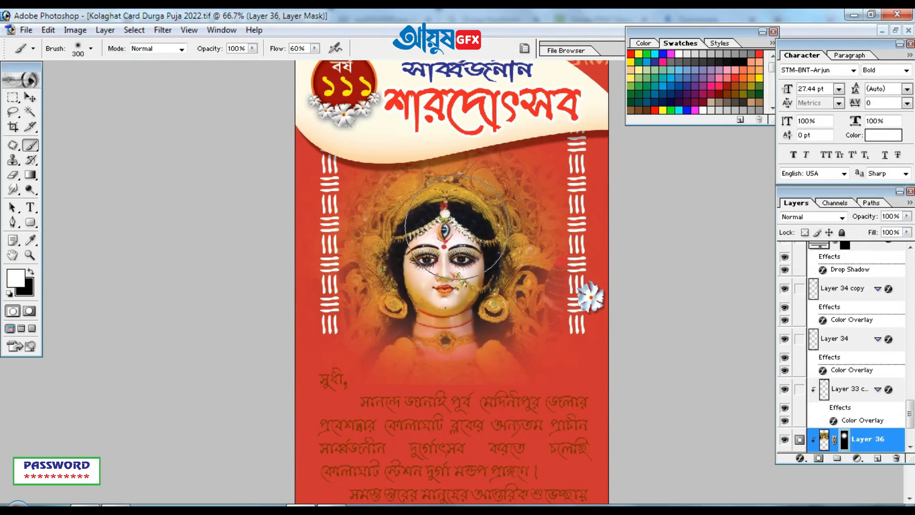
# Step: Enlarge and reposition the masked goddess photo, and place a white flower at the lower end of each ornament strip
pyautogui.hotkey('ctrl', '-')
pyautogui.press('v')
pyautogui.moveTo(481, 210); pyautogui.dragTo(488, 210)
pyautogui.hotkey('ctrl', 't')
pyautogui.press('Return')
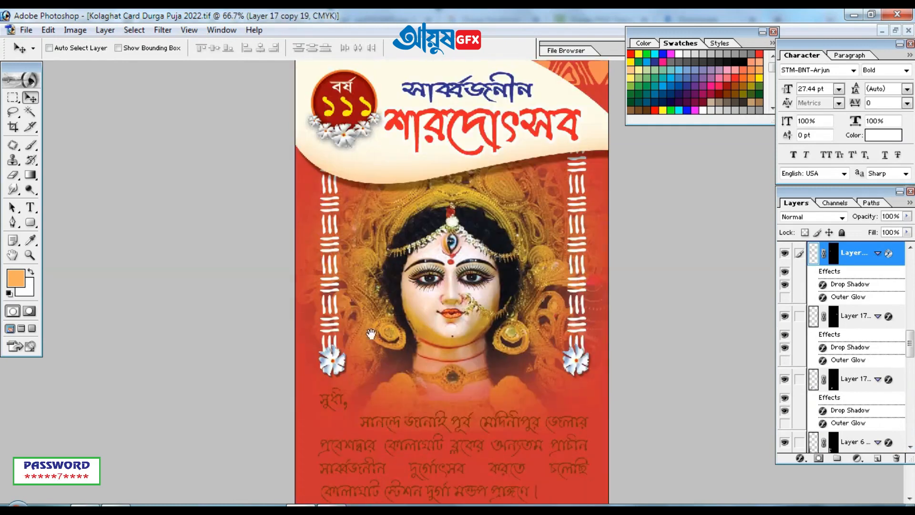
# Step: Add a drop shadow to both ornament strips, Layer 34 and Layer 34 copy
pyautogui.click(837, 436)
pyautogui.click(801, 458)
pyautogui.press('Escape')
pyautogui.click(838, 314)
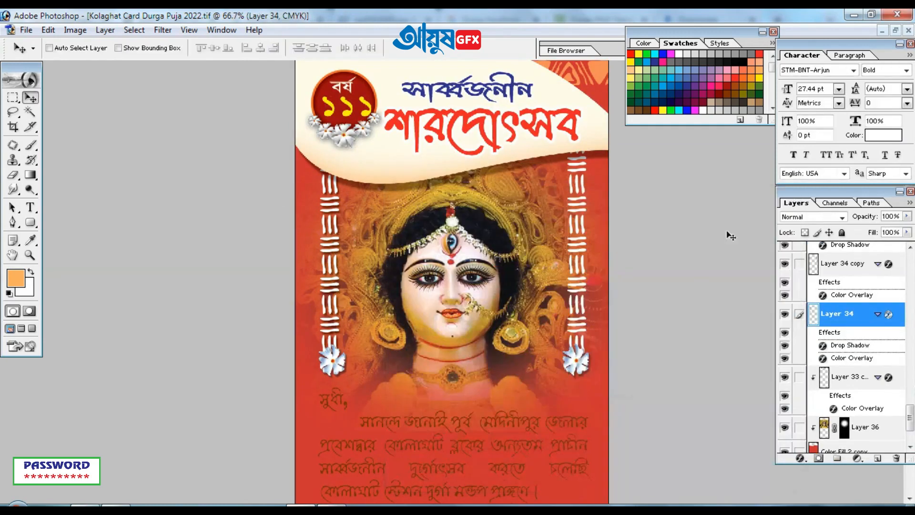
pyautogui.rightClick(620, 288)
pyautogui.click(667, 251)
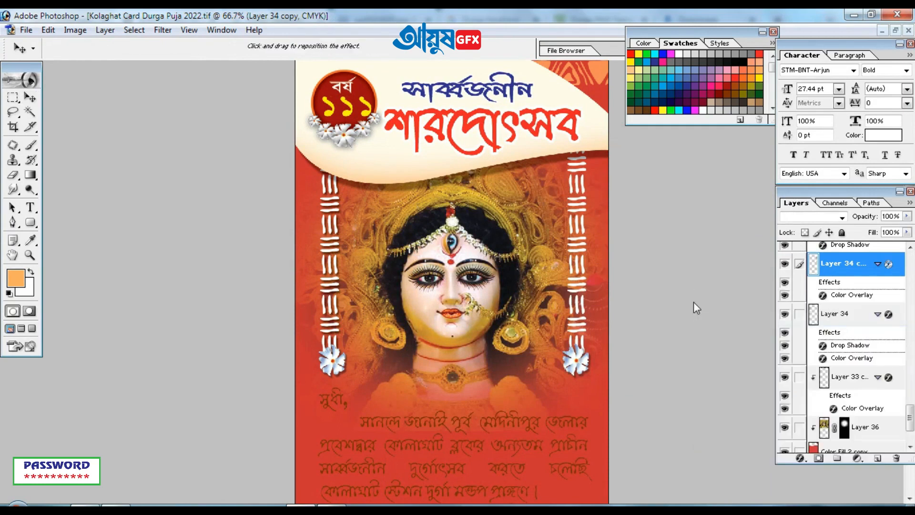
# Step: Move both ornament strips and their flowers slightly outward towards the card's side edges
pyautogui.scroll(-5, 738, 224)
pyautogui.keyDown('ctrl'); pyautogui.click(337, 210); pyautogui.keyUp('ctrl')
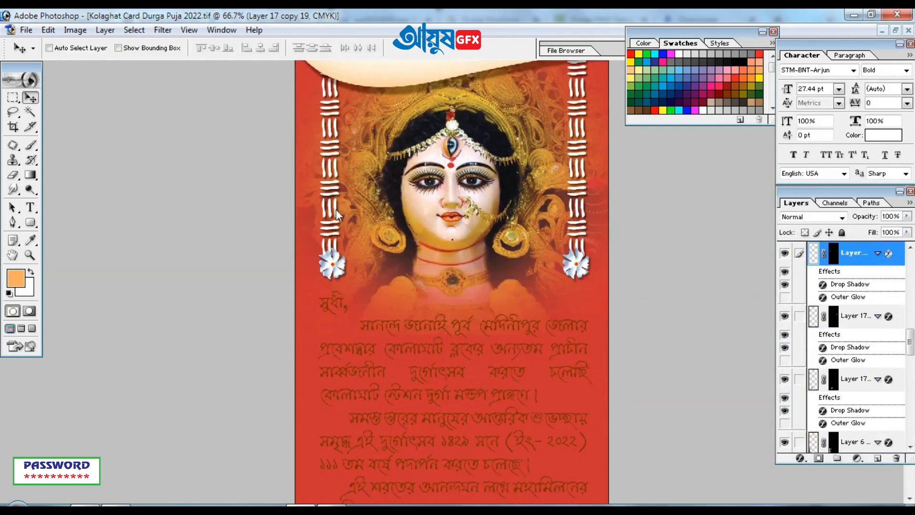
pyautogui.moveTo(336, 206); pyautogui.dragTo(325, 206)
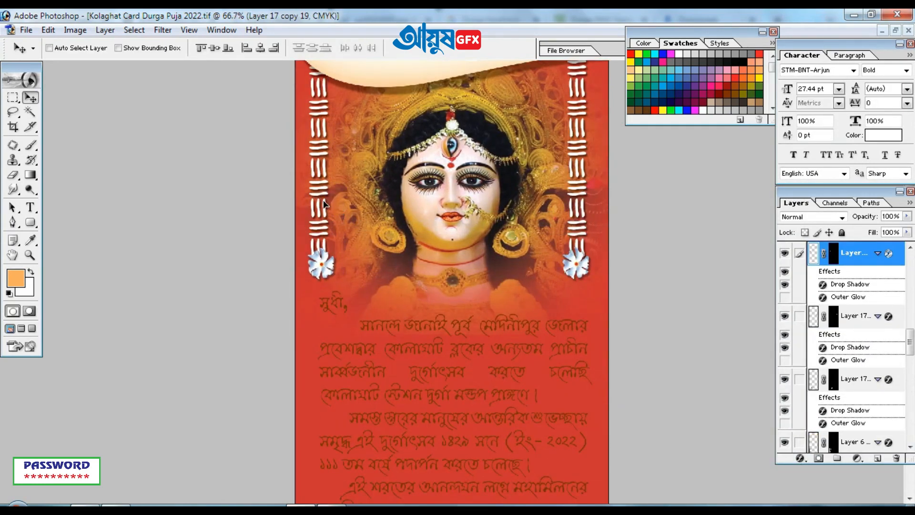
pyautogui.keyDown('ctrl'); pyautogui.click(578, 234); pyautogui.keyUp('ctrl')
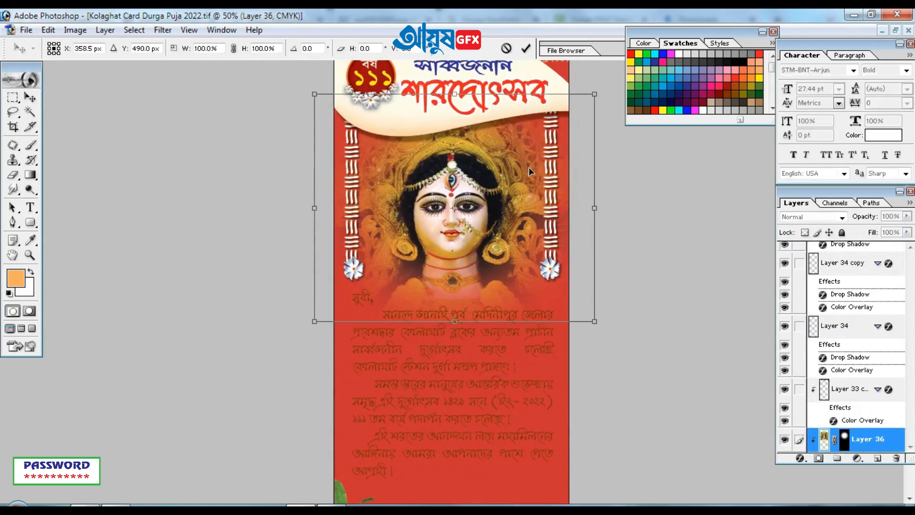
# Step: Enlarge the goddess photo further with Free Transform and center it between the ornament strips
pyautogui.moveTo(528, 166); pyautogui.dragTo(492, 199)
pyautogui.press('Return')
# Step: Paint black with a soft 500 px brush on the photo's mask to fade its lower part behind the text
pyautogui.scroll(-2, 524, 268)
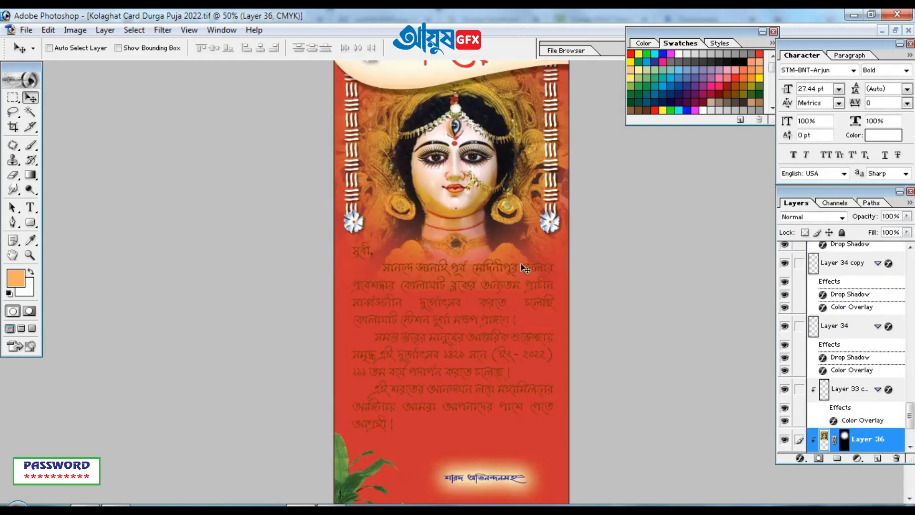
pyautogui.click(844, 440)
pyautogui.press('b')
pyautogui.press('d')
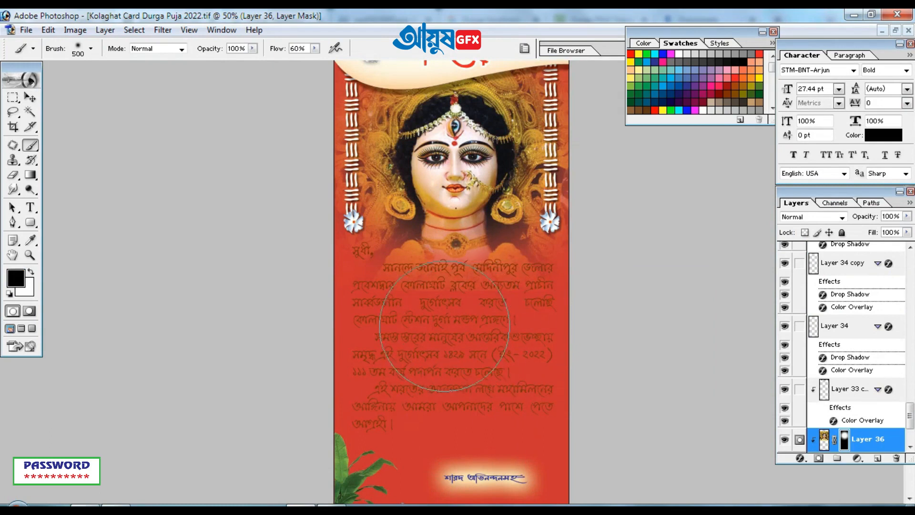
pyautogui.press('v')
# Step: Move the Bengali invitation body text down, clear of the goddess photo
pyautogui.hotkey('ctrl', '-')
pyautogui.hotkey('ctrl', '+')
pyautogui.hotkey('ctrl', '+')
pyautogui.scroll(-3, 477, 312)
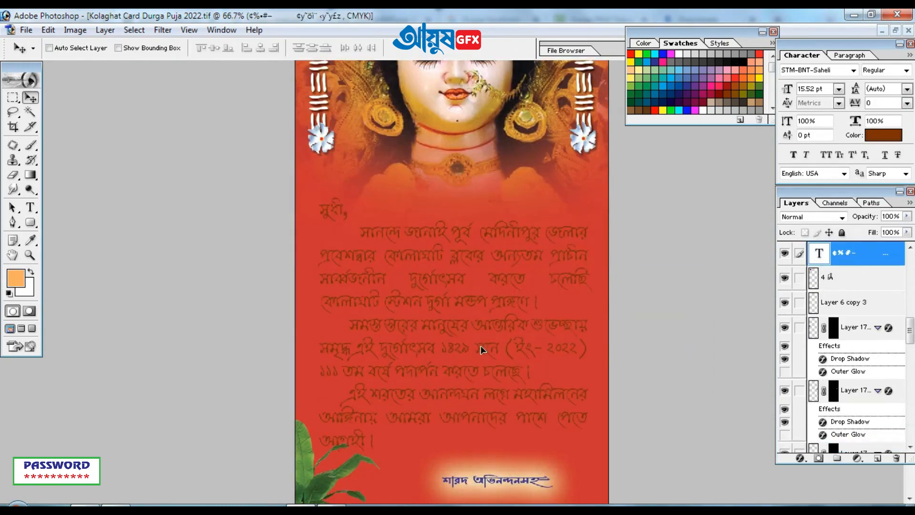
pyautogui.hotkey('ctrl', '-')
pyautogui.hotkey('ctrl', '+')
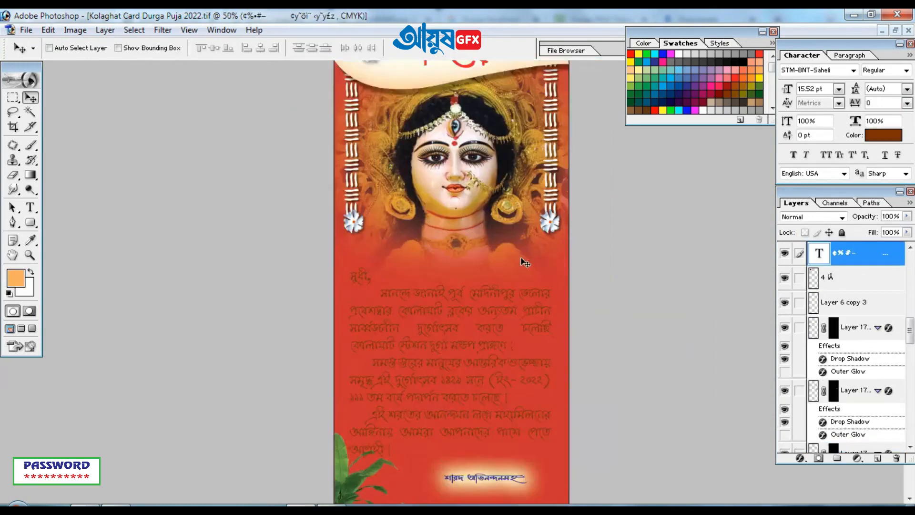
# Step: Duplicate the leafy plant from the card's lower left to its lower right and flip the copy horizontally
pyautogui.scroll(-2, 360, 421)
pyautogui.hotkey('ctrl', '-')
pyautogui.hotkey('ctrl', 't')
pyautogui.press('Return')
pyautogui.moveTo(406, 434); pyautogui.dragTo(513, 434)
pyautogui.hotkey('ctrl', 't')
pyautogui.rightClick(515, 427)
pyautogui.click(578, 404)
pyautogui.press('Return')
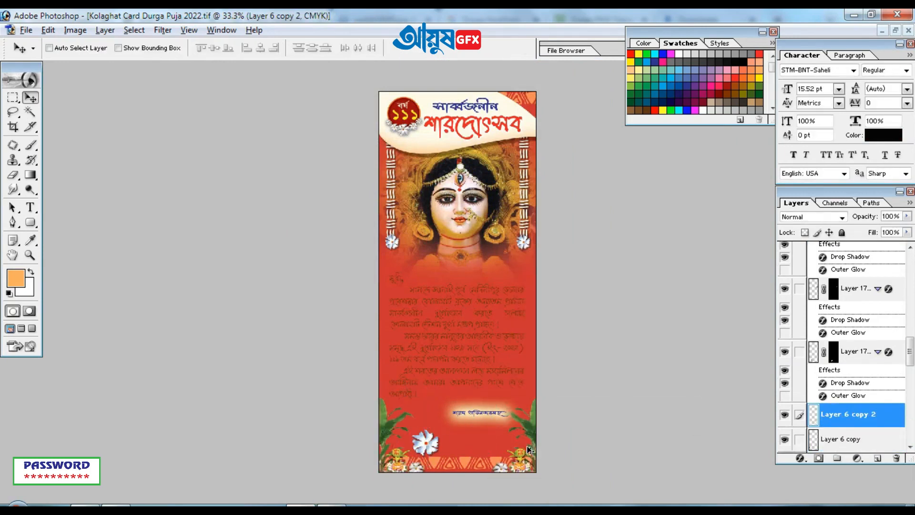
# Step: Move the large white flower onto the left plant and send its layer back behind the plant layers
pyautogui.hotkey('ctrl', '+')
pyautogui.hotkey('ctrl', '+')
pyautogui.keyDown('ctrl'); pyautogui.click(355, 438); pyautogui.keyUp('ctrl')
pyautogui.hotkey('ctrl', '[')
pyautogui.hotkey('ctrl', '[')
pyautogui.hotkey('ctrl', '[')
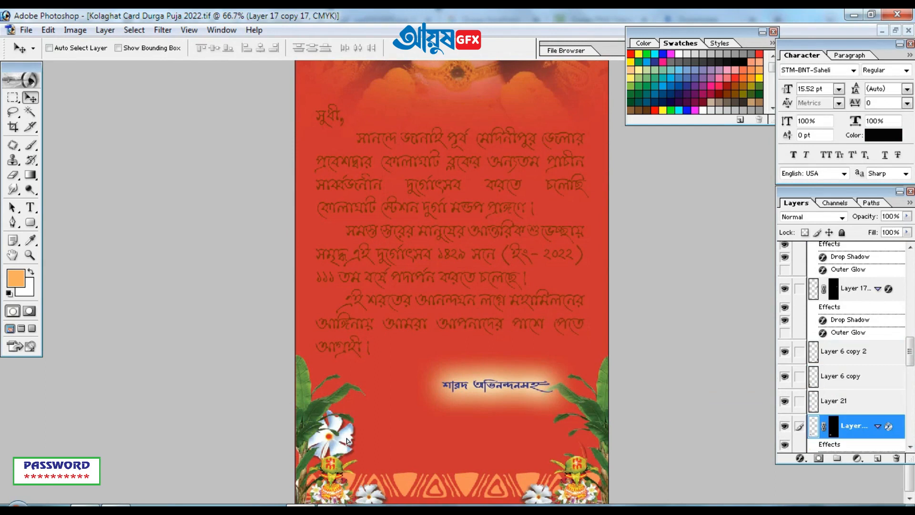
# Step: Centre the glowing greeting line horizontally below the invitation text
pyautogui.rightClick(501, 388)
pyautogui.click(527, 395)
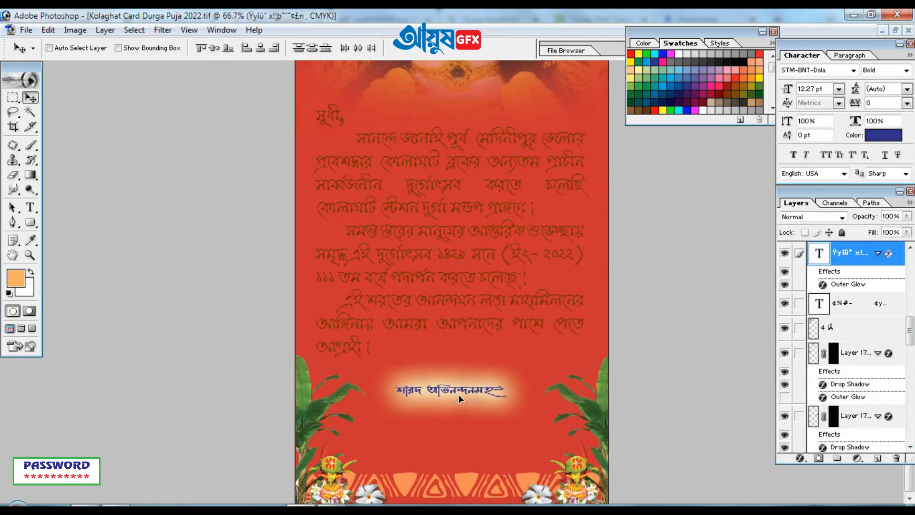
pyautogui.hotkey('ctrl', '-')
# Step: Apply Color Balance to the goddess photo with the Highlights yellow-blue level at -21
pyautogui.hotkey('ctrl', '+')
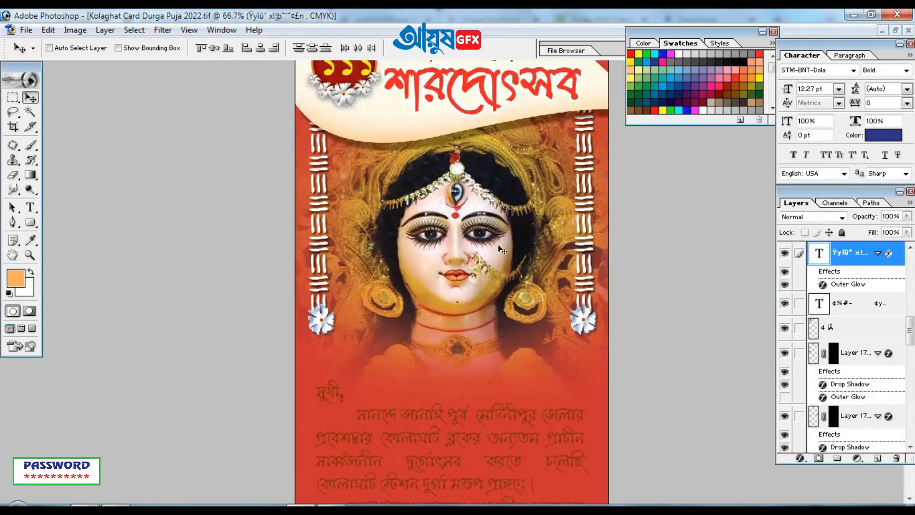
pyautogui.keyDown('ctrl'); pyautogui.click(538, 265); pyautogui.keyUp('ctrl')
pyautogui.press('i')
pyautogui.hotkey('ctrl', 'b')
pyautogui.moveTo(629, 348); pyautogui.dragTo(601, 236)
pyautogui.click(714, 371)
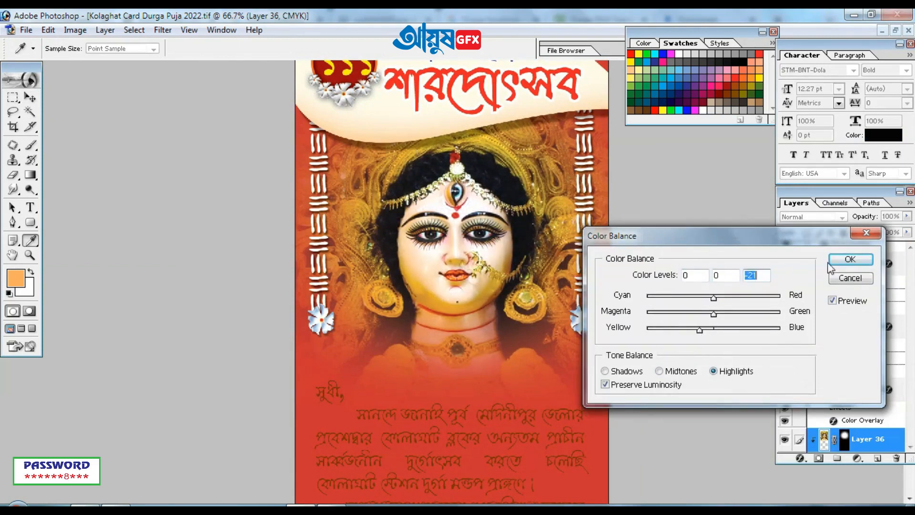
pyautogui.press('Return')
# Step: Create a small diamond custom shape below the left flower as an orange Solid Color fill layer
pyautogui.press('v')
pyautogui.scroll(-2, 339, 323)
pyautogui.keyDown('ctrl'); pyautogui.click(451, 291); pyautogui.keyUp('ctrl')
pyautogui.hotkey('ctrl', '+')
pyautogui.click(32, 224)
pyautogui.click(61, 284)
pyautogui.click(291, 48)
pyautogui.doubleClick(127, 386)
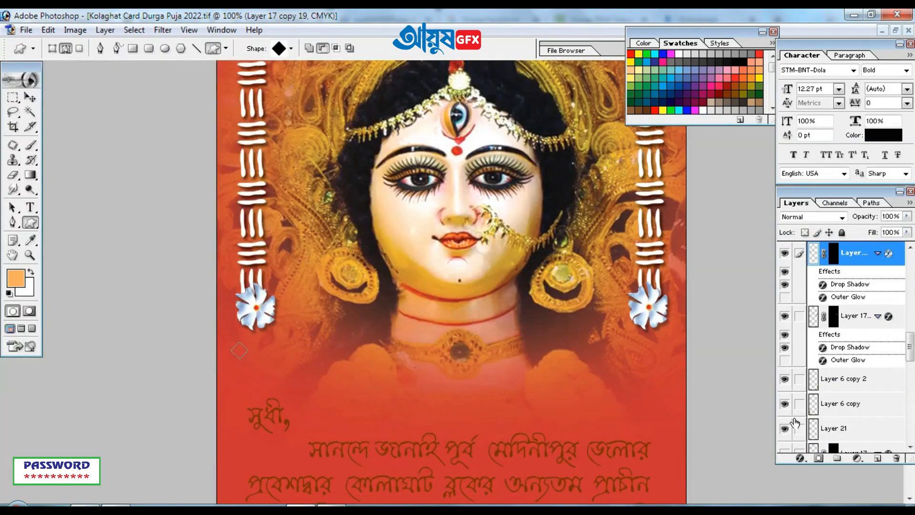
pyautogui.click(858, 459)
pyautogui.click(744, 239)
pyautogui.press('Return')
# Step: Place paired copies of the diamond above and below the goddess's face and repeat their rotated duplication to build a ring
pyautogui.press('v')
pyautogui.moveTo(249, 351); pyautogui.dragTo(461, 136)
pyautogui.click(794, 278)
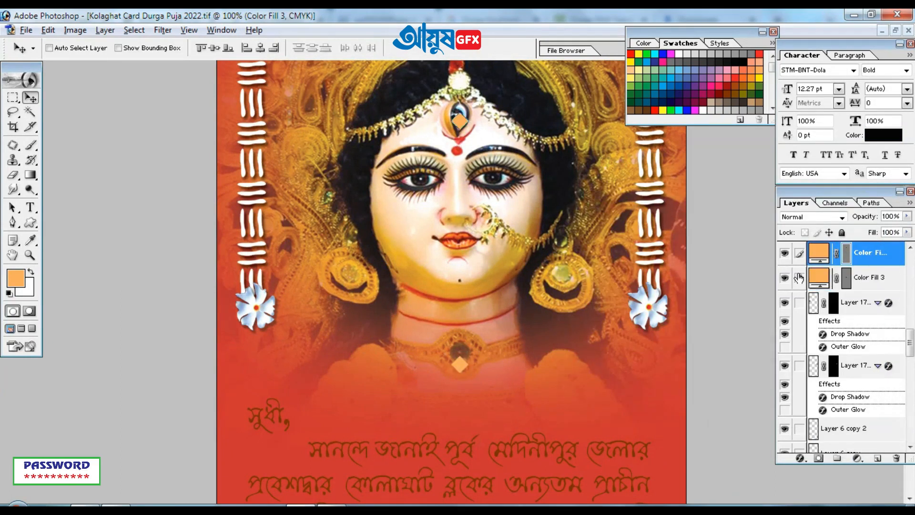
pyautogui.hotkey('ctrl', 't')
pyautogui.press('Return')
pyautogui.hotkey('ctrl', 'alt', 'shift', 't')
pyautogui.hotkey('ctrl', 'alt', 'shift', 't')
pyautogui.hotkey('ctrl', 'alt', 'shift', 't')
pyautogui.hotkey('ctrl', 'alt', 'shift', 't')
pyautogui.hotkey('ctrl', 'alt', 'shift', 't')
pyautogui.hotkey('ctrl', 'alt', 'shift', 't')
pyautogui.hotkey('ctrl', 'alt', 'shift', 't')
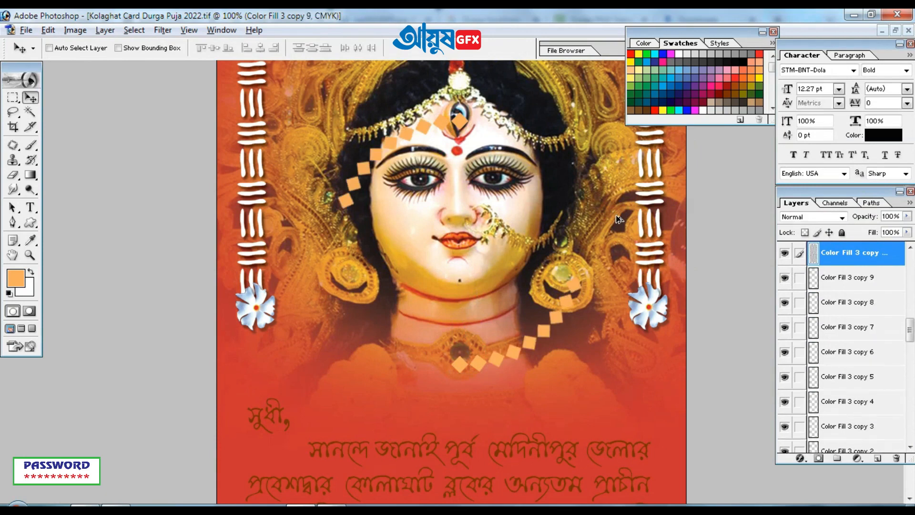
# Step: Merge the diamond copies into one layer clipped below the goddess photo and enlarge the ring around her face
pyautogui.moveTo(810, 283); pyautogui.dragTo(801, 426)
pyautogui.scroll(-2, 820, 343)
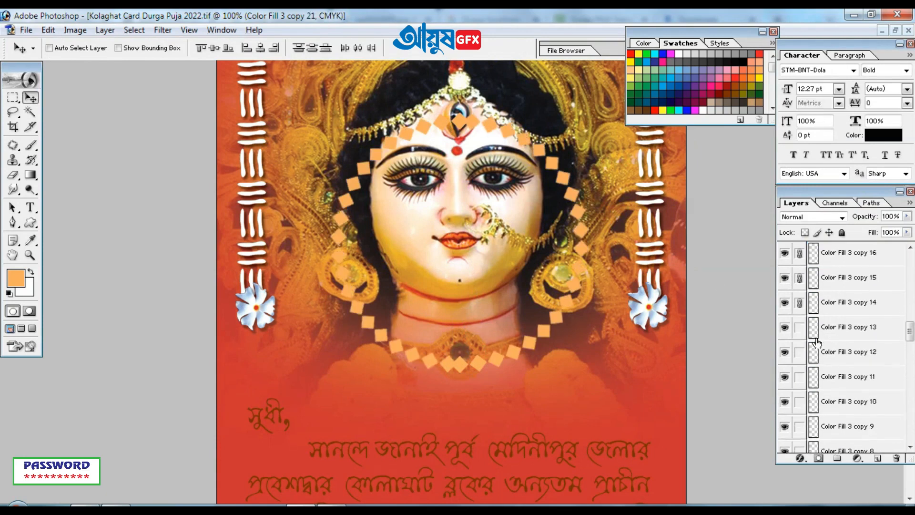
pyautogui.scroll(-5, 804, 307)
pyautogui.hotkey('ctrl', '-')
pyautogui.hotkey('ctrl', '-')
pyautogui.hotkey('ctrl', 't')
pyautogui.moveTo(537, 177); pyautogui.dragTo(570, 118)
pyautogui.press('Return')
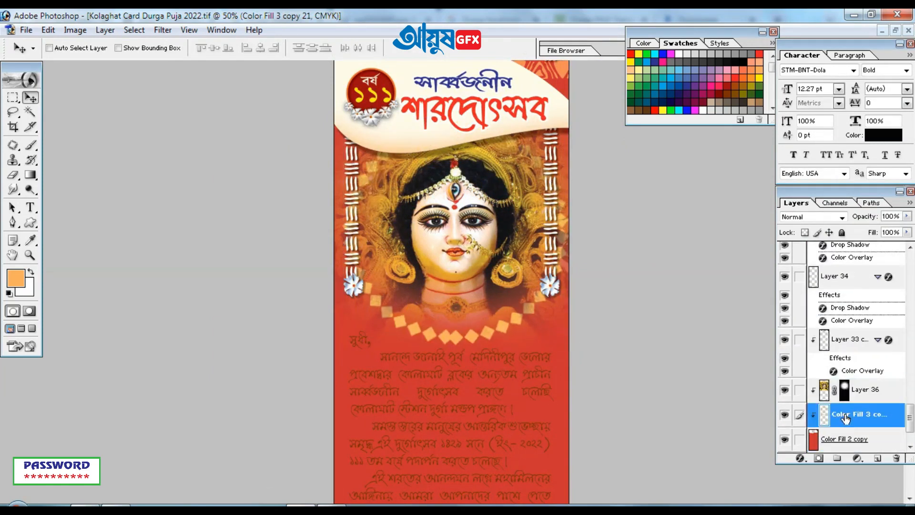
# Step: Bring the diamond ring above the goddess photo and add a Drop Shadow with 75% opacity, 5 px distance and 5 px size
pyautogui.hotkey('ctrl', ']')
pyautogui.press('b')
pyautogui.click(800, 458)
pyautogui.click(696, 315)
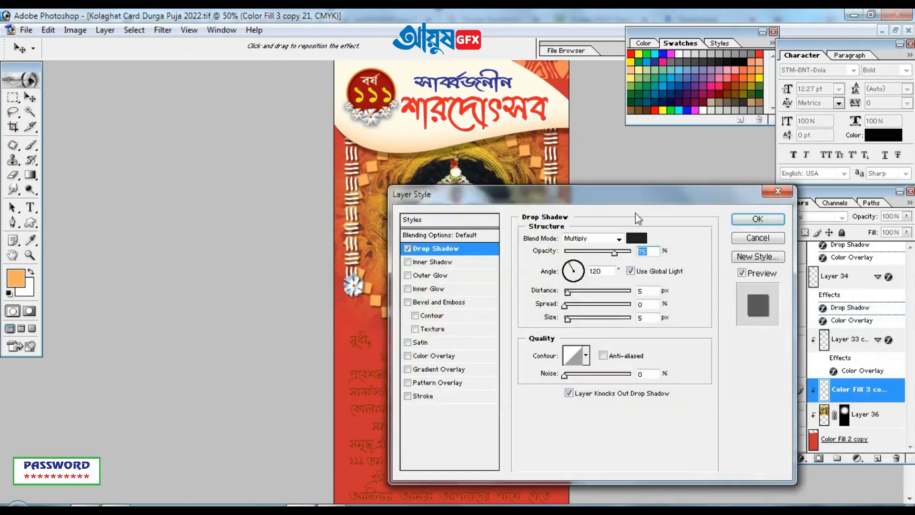
pyautogui.moveTo(620, 194); pyautogui.dragTo(818, 191)
pyautogui.press('Return')
# Step: Flatten the ring with its shadow and erase its upper part with a soft 600 px eraser, keeping the lower necklace arc
pyautogui.hotkey('ctrl', '-')
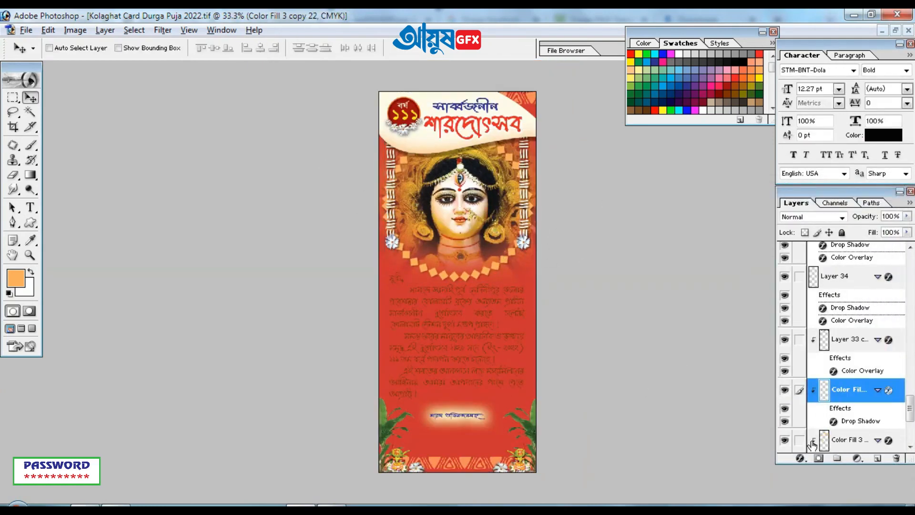
pyautogui.press('e')
pyautogui.hotkey('ctrl', '+')
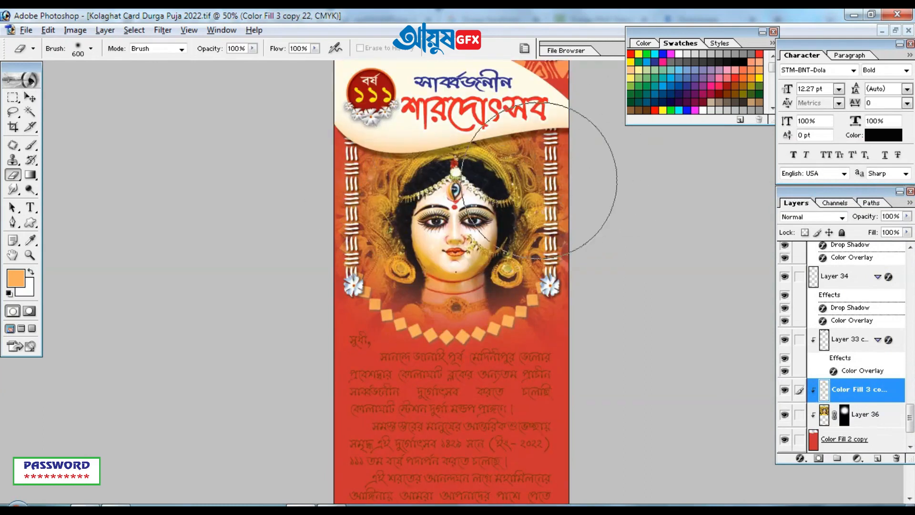
# Step: Create a small circle on a necklace diamond as a white (FFFFFF) Solid Color fill layer
pyautogui.hotkey('ctrl', '+')
pyautogui.hotkey('ctrl', '+')
pyautogui.hotkey('ctrl', '+')
pyautogui.moveTo(13, 98); pyautogui.dragTo(72, 111)
pyautogui.moveTo(30, 223); pyautogui.dragTo(71, 249)
pyautogui.click(801, 458)
pyautogui.click(730, 243)
pyautogui.click(570, 215)
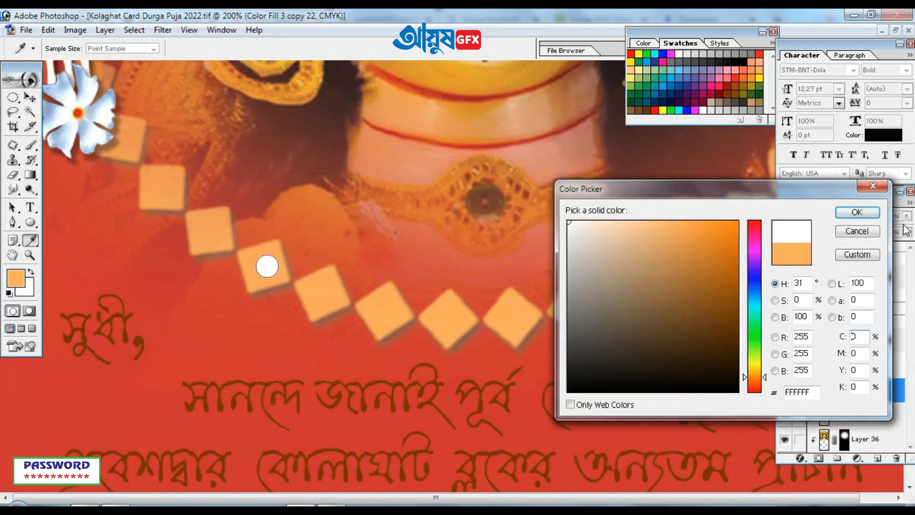
pyautogui.click(866, 212)
# Step: Copy the white dot onto the diamonds along the necklace, centring one on each
pyautogui.press('v')
pyautogui.moveTo(172, 195); pyautogui.dragTo(212, 229)
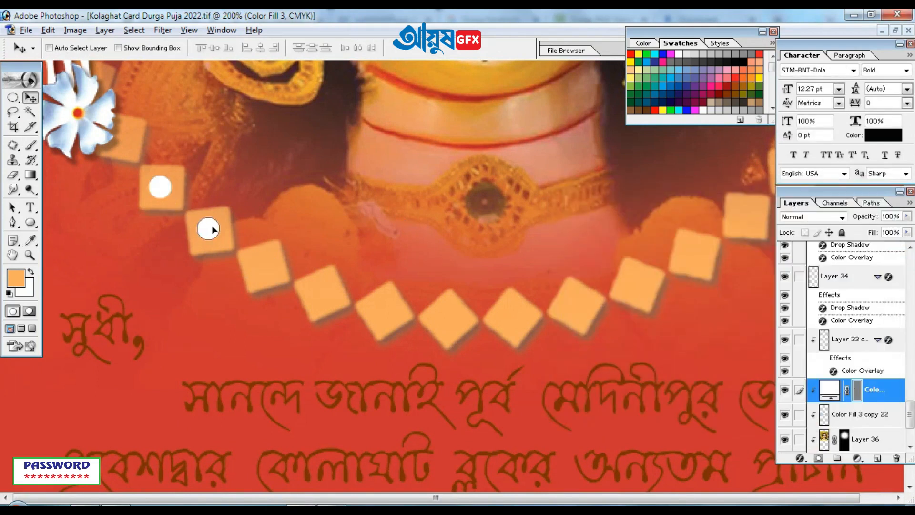
pyautogui.moveTo(264, 263); pyautogui.dragTo(265, 264)
pyautogui.hotkey('ctrl', 'alt', '0')
pyautogui.hotkey('ctrl', '+')
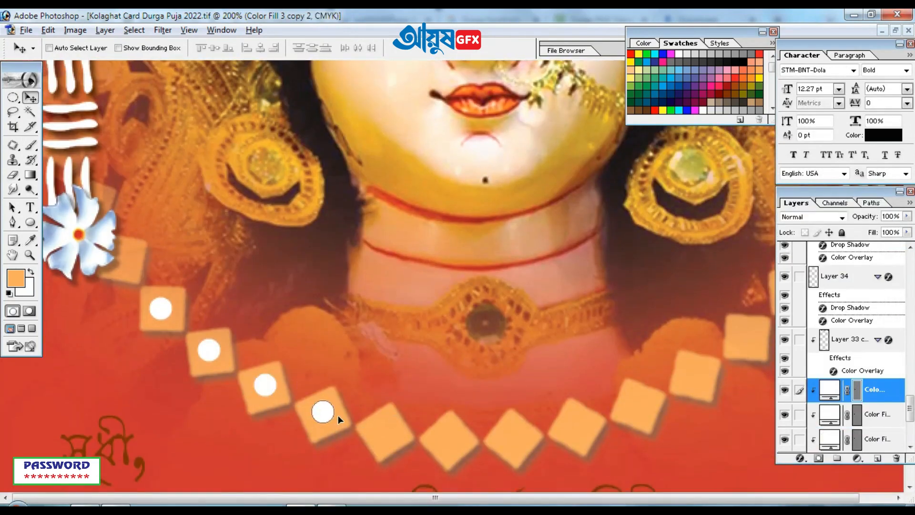
pyautogui.scroll(-2, 451, 442)
pyautogui.hscroll(2, 448, 422)
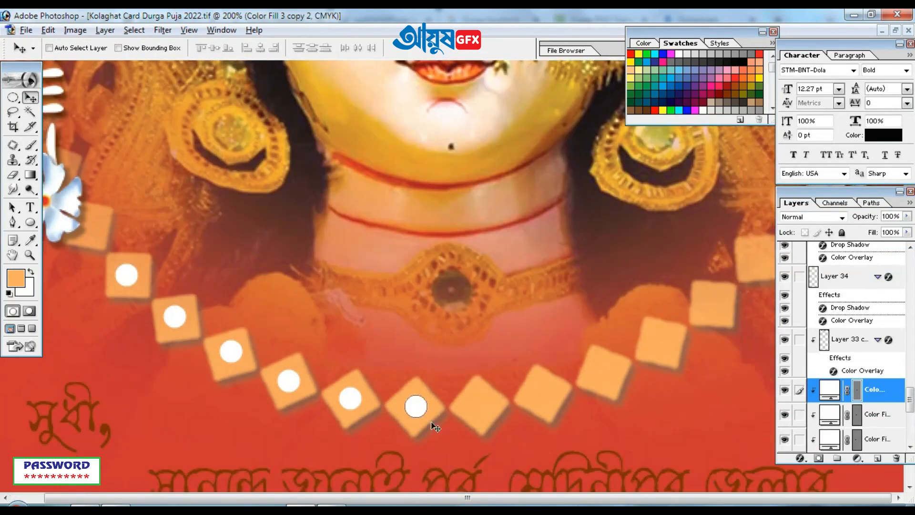
pyautogui.moveTo(488, 408); pyautogui.dragTo(542, 389)
pyautogui.scroll(1, 568, 402)
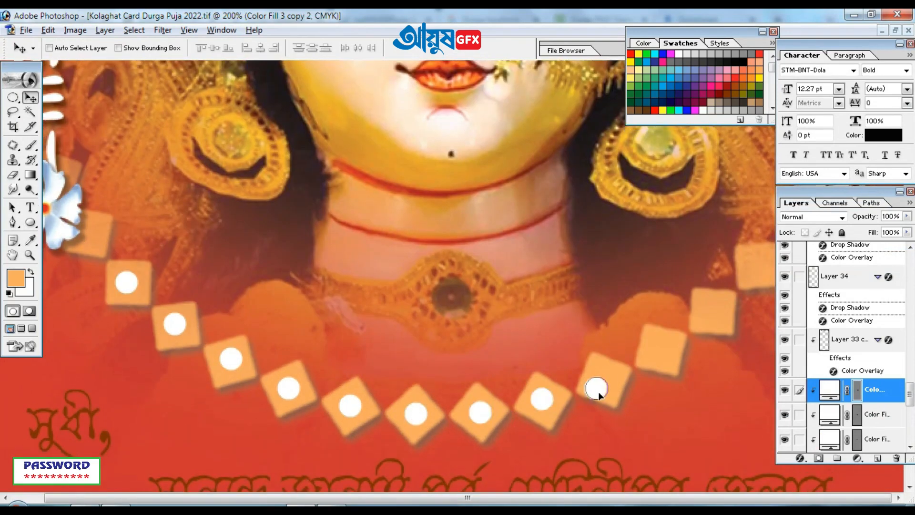
pyautogui.moveTo(703, 323); pyautogui.dragTo(720, 309)
# Step: Link the white dot layers with the diamond necklace and merge them into a single layer
pyautogui.hotkey('ctrl', '-')
pyautogui.hotkey('ctrl', '-')
pyautogui.scroll(-3, 796, 300)
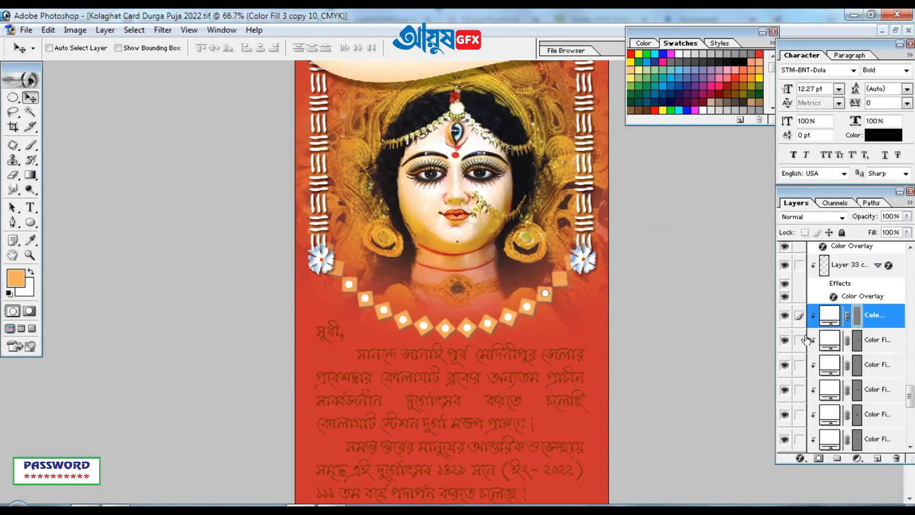
pyautogui.hotkey('ctrl', '-')
pyautogui.hotkey('ctrl', 'e')
pyautogui.scroll(-5, 462, 266)
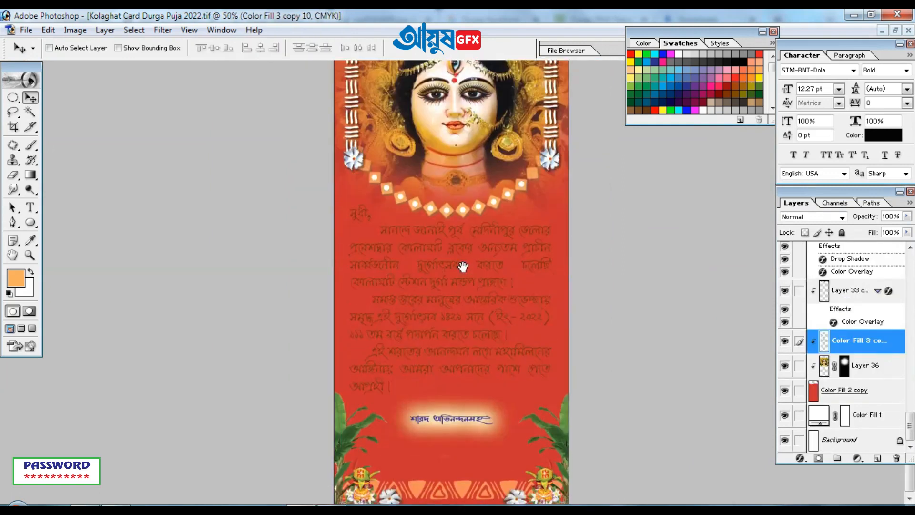
# Step: Create a small raindrop custom shape near the necklace as a white Solid Color fill layer
pyautogui.hotkey('ctrl', '+')
pyautogui.moveTo(30, 222); pyautogui.dragTo(106, 296)
pyautogui.click(291, 48)
pyautogui.scroll(-4, 377, 261)
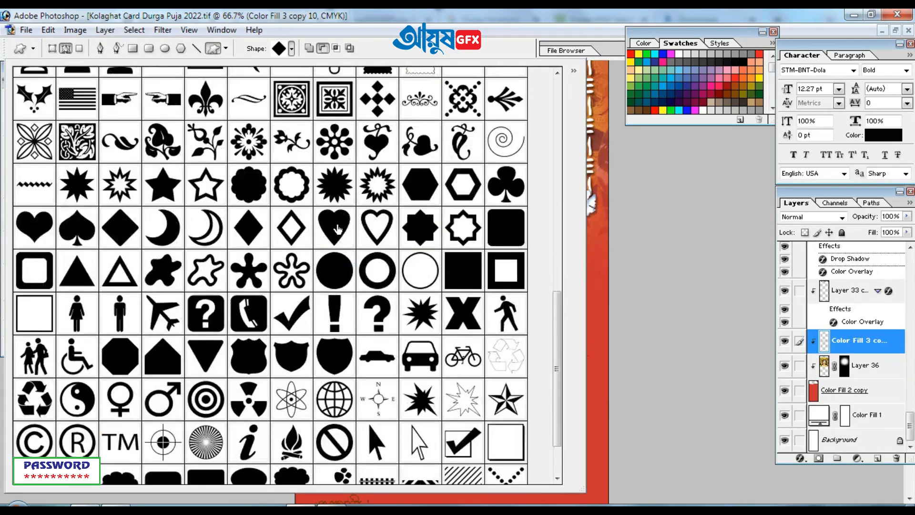
pyautogui.scroll(3, 377, 261)
pyautogui.scroll(9, 377, 262)
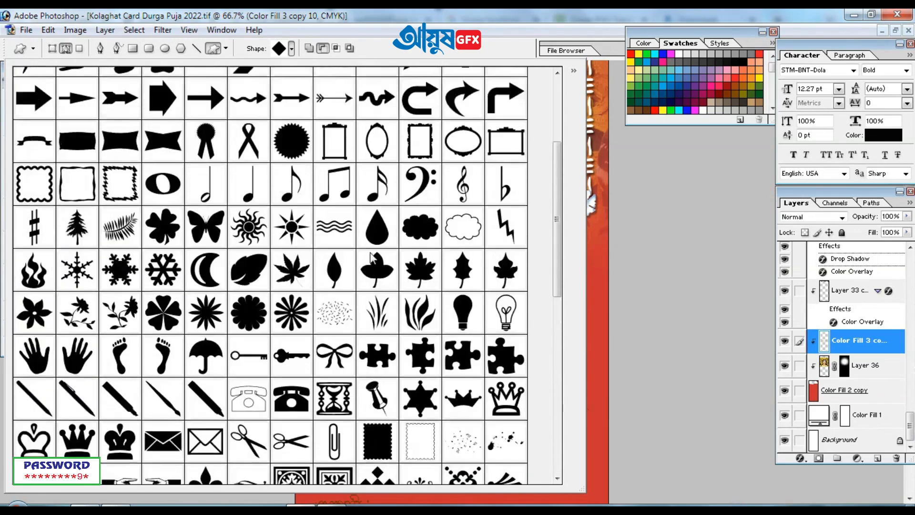
pyautogui.doubleClick(377, 302)
pyautogui.hotkey('ctrl', '+')
pyautogui.click(858, 458)
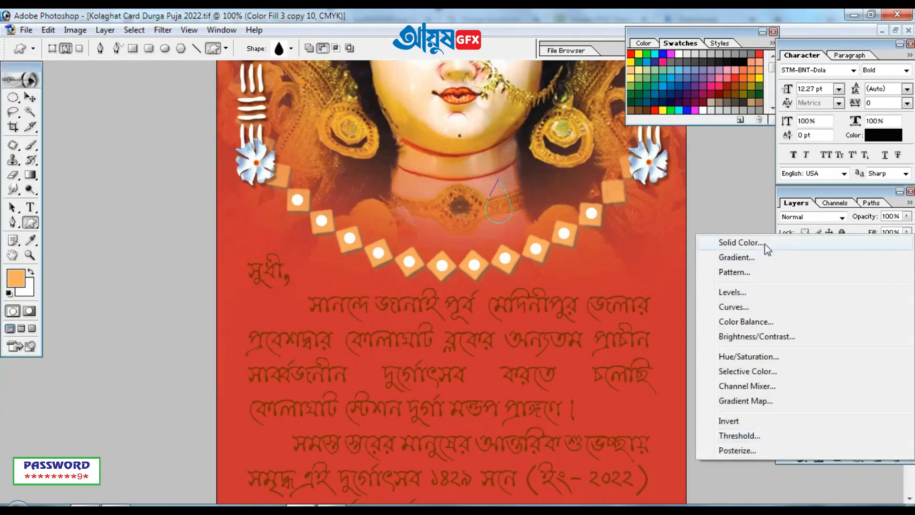
pyautogui.click(765, 244)
pyautogui.press('Return')
# Step: Arrange the raindrop under the right flower with a rotated copy and its mirrored duplicate to form a three-petal pendant
pyautogui.press('v')
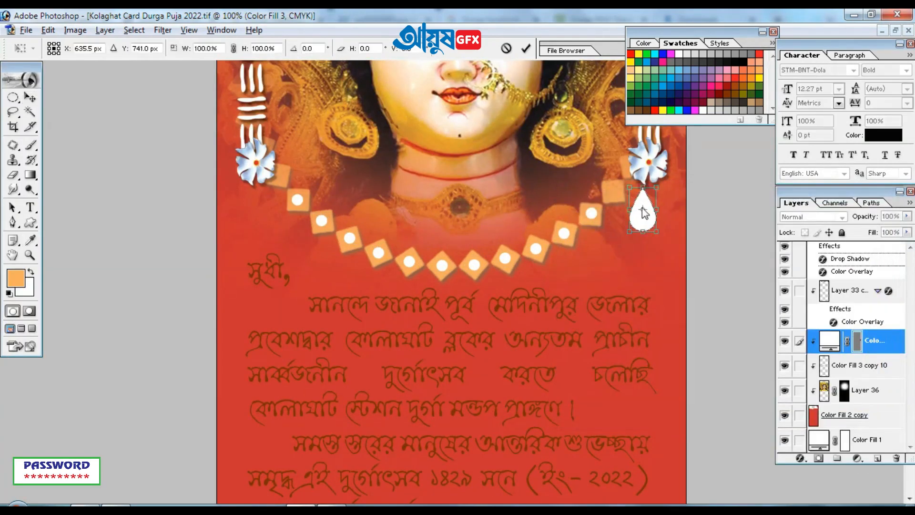
pyautogui.moveTo(651, 246); pyautogui.dragTo(667, 221)
pyautogui.hotkey('ctrl', 't')
pyautogui.press('Return')
pyautogui.hotkey('ctrl', 't')
pyautogui.rightClick(654, 206)
pyautogui.click(691, 376)
pyautogui.press('Return')
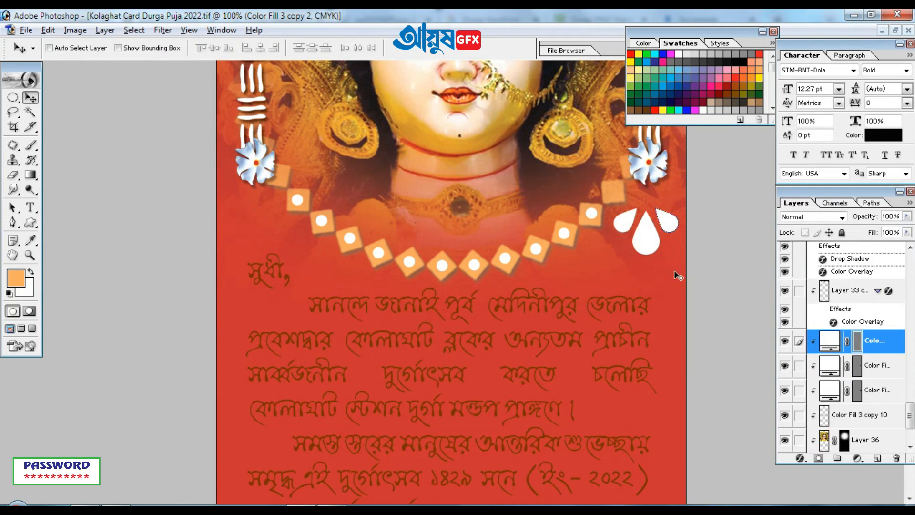
pyautogui.hotkey('alt', '[')
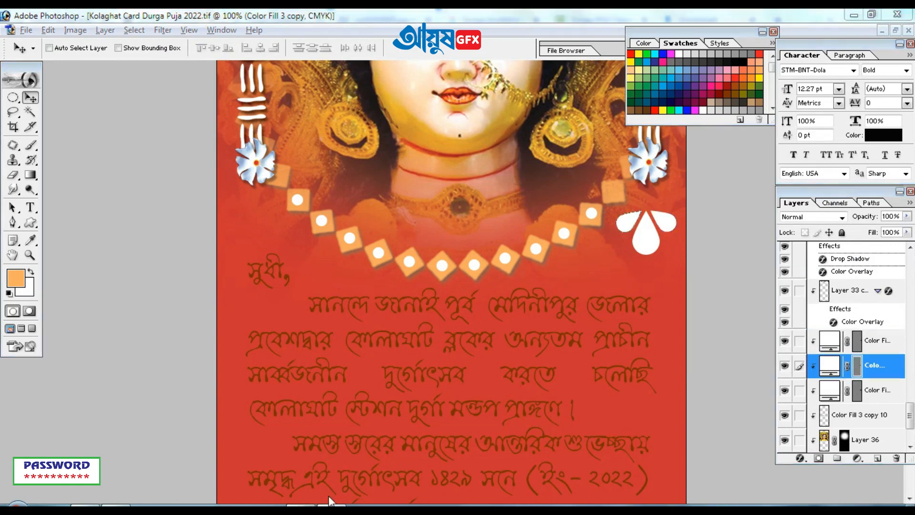
# Step: Apply a Gradient Overlay to the pendant's middle petal, fading from white at the top to orange at the bottom
pyautogui.rightClick(660, 233)
pyautogui.click(667, 242)
pyautogui.click(800, 459)
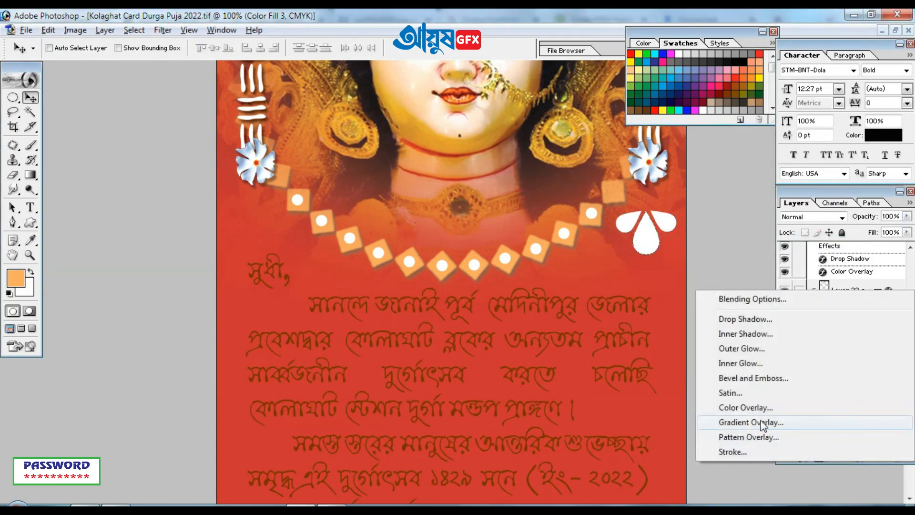
pyautogui.click(751, 423)
pyautogui.moveTo(617, 187); pyautogui.dragTo(216, 130)
pyautogui.click(252, 199)
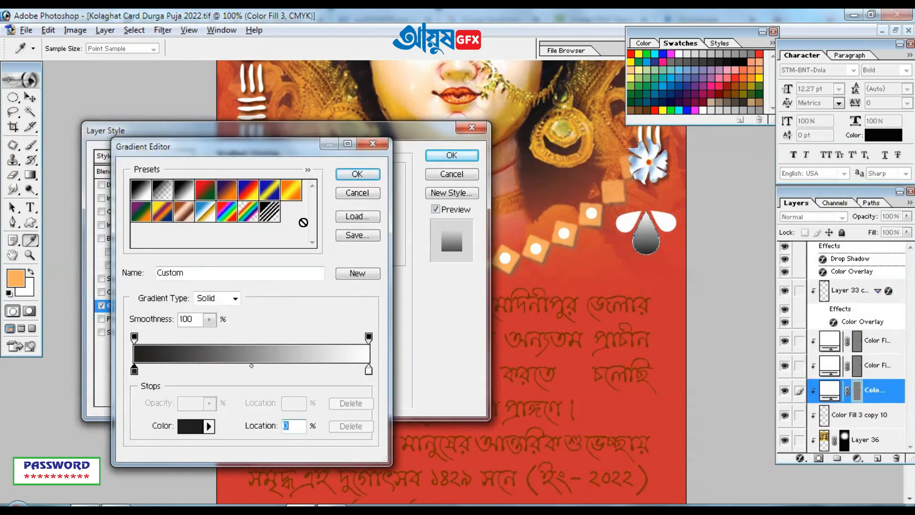
pyautogui.click(291, 191)
pyautogui.click(680, 54)
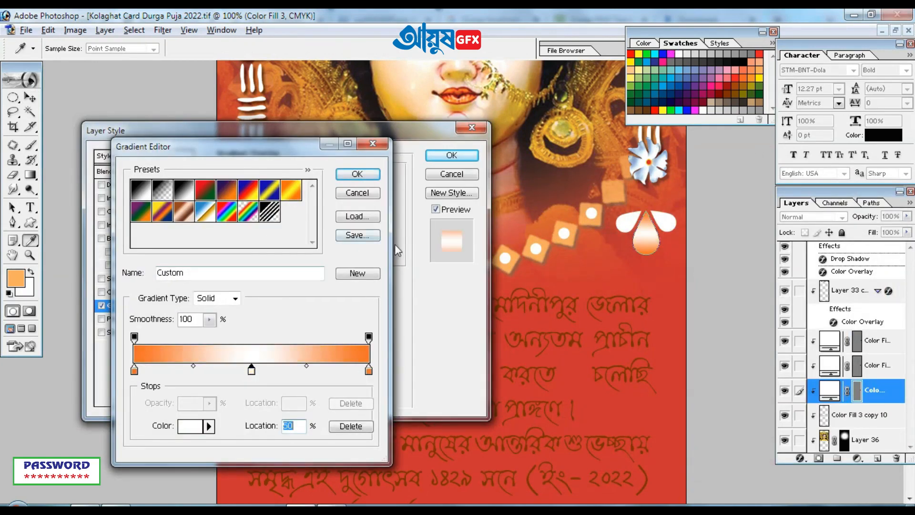
pyautogui.moveTo(368, 370); pyautogui.dragTo(368, 396)
pyautogui.click(358, 174)
pyautogui.click(451, 155)
# Step: Merge the three petals into one pendant layer and duplicate it under the left flower
pyautogui.rightClick(628, 229)
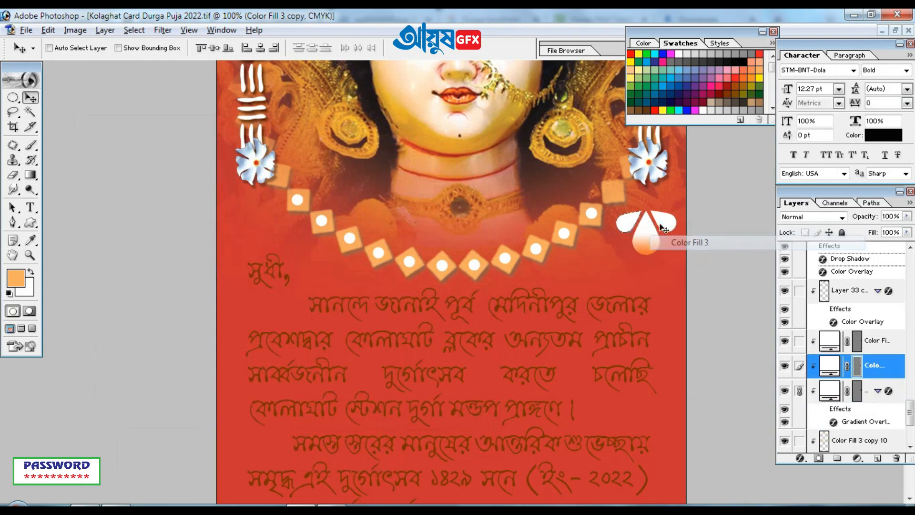
pyautogui.click(672, 238)
pyautogui.hotkey('ctrl', '-')
pyautogui.hotkey('ctrl', 'j')
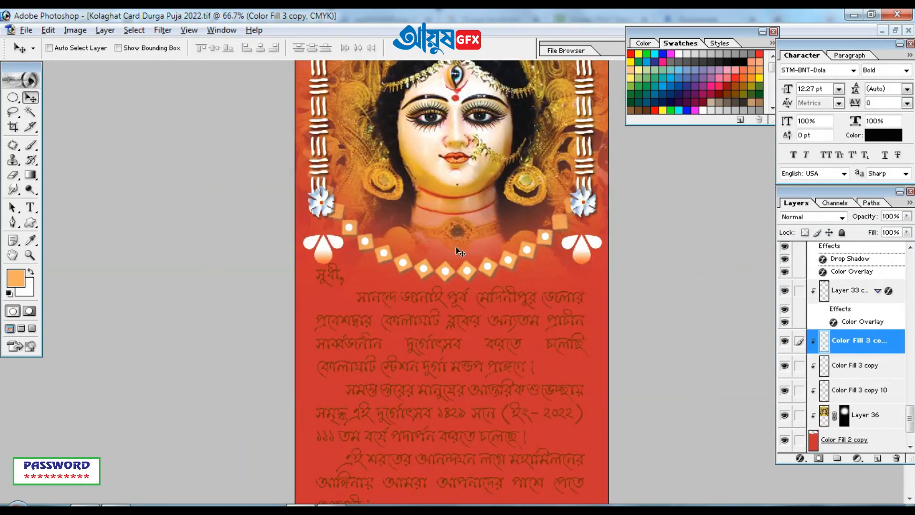
# Step: Move both petal pendants up so they hang directly beneath the flowers of the ornament strips
pyautogui.scroll(-1, 338, 200)
pyautogui.rightClick(600, 225)
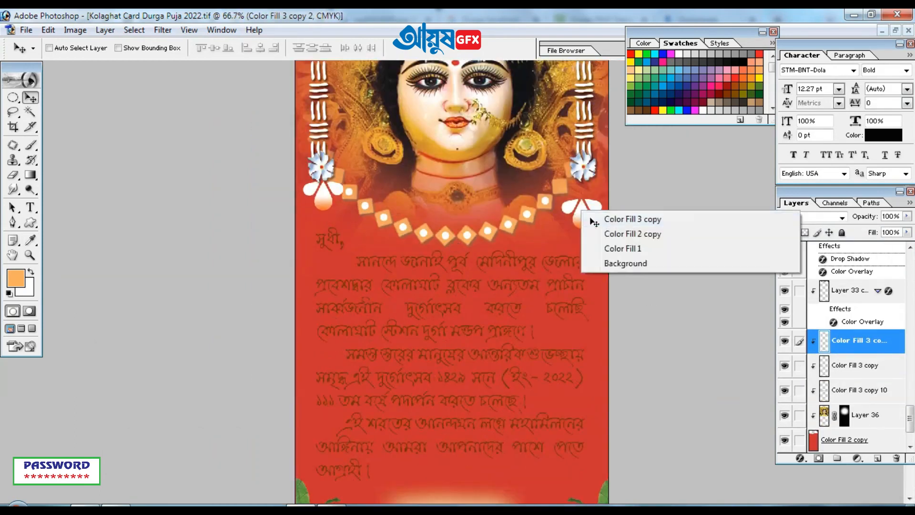
pyautogui.click(620, 233)
pyautogui.hotkey('ctrl', '-')
# Step: Blend the pasted image over the red background with Multiply, clipped to it, and enlarge it to span the card's lower part
pyautogui.rightClick(524, 268)
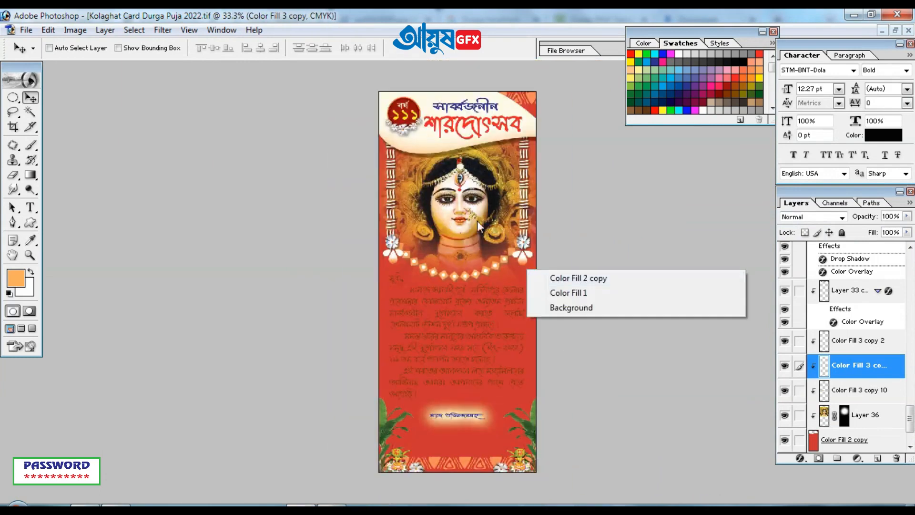
pyautogui.click(548, 280)
pyautogui.hotkey('ctrl', 'v')
pyautogui.moveTo(528, 251); pyautogui.dragTo(512, 307)
pyautogui.hotkey('shift', 'alt', 'm')
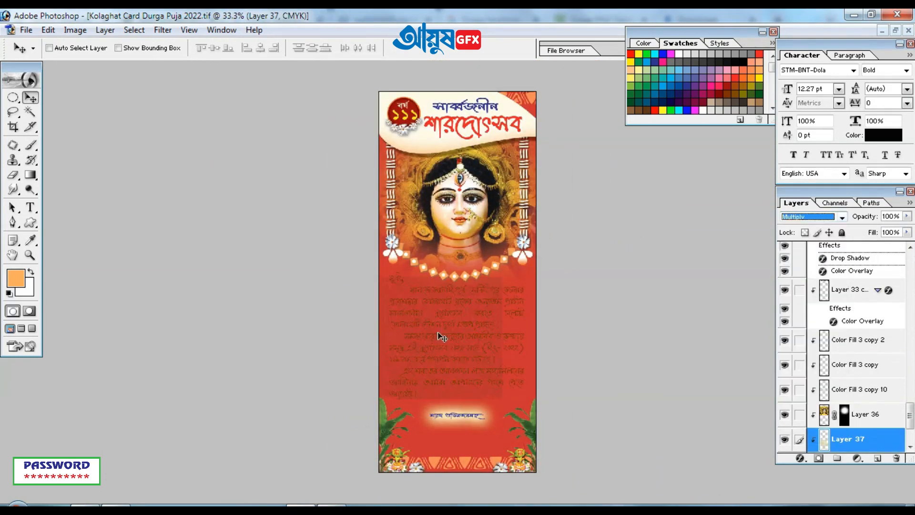
pyautogui.hotkey('ctrl', 't')
pyautogui.press('Return')
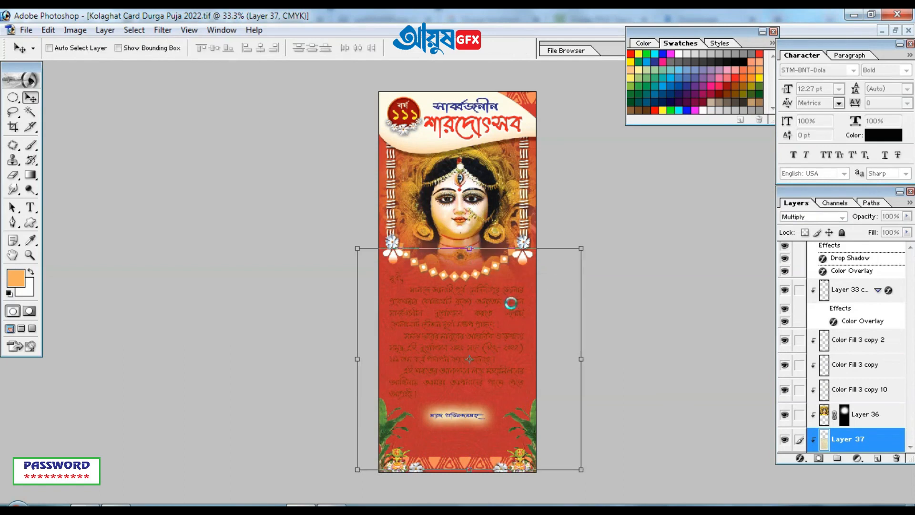
# Step: Hide the invitation body text and reselect the Multiply pattern layer over the red background
pyautogui.rightClick(522, 292)
pyautogui.click(529, 296)
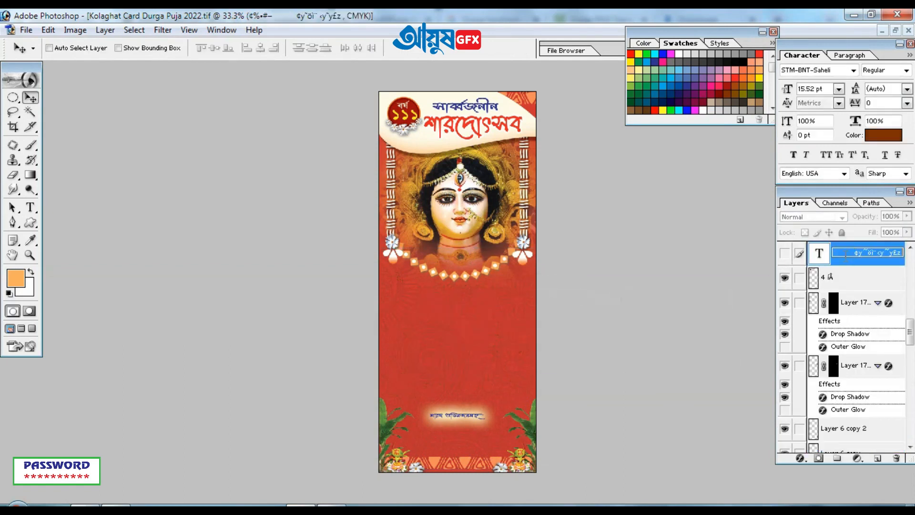
pyautogui.hotkey('ctrl', 'alt', '0')
pyautogui.keyDown('ctrl'); pyautogui.click(434, 243); pyautogui.keyUp('ctrl')
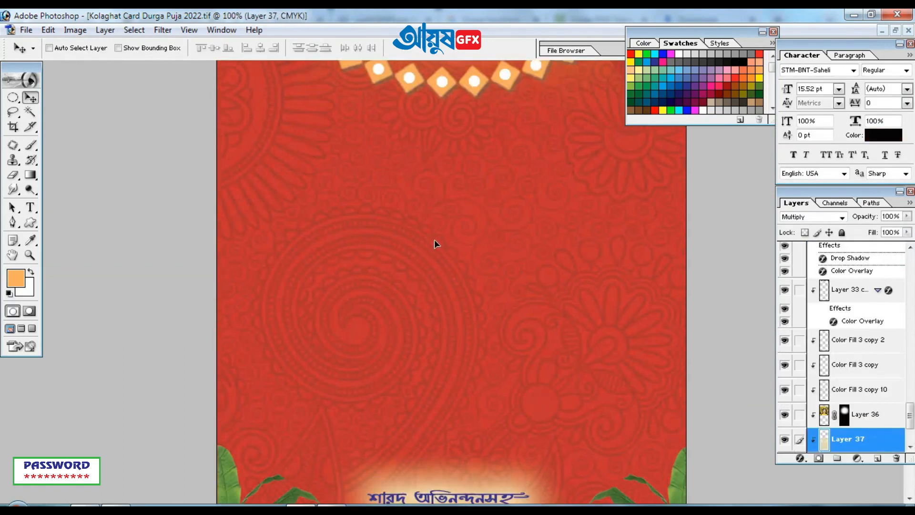
# Step: Enlarge the pattern image with Free Transform so it extends higher over the red background
pyautogui.hotkey('ctrl', '-')
pyautogui.hotkey('ctrl', '-')
pyautogui.hotkey('ctrl', '-')
pyautogui.hotkey('ctrl', 't')
pyautogui.moveTo(581, 248); pyautogui.dragTo(593, 163)
pyautogui.press('Return')
pyautogui.hotkey('ctrl', '+')
pyautogui.hotkey('ctrl', '-')
# Step: Adjust the pattern's brightness and contrast and set its layer opacity to 53%
pyautogui.press('F2')
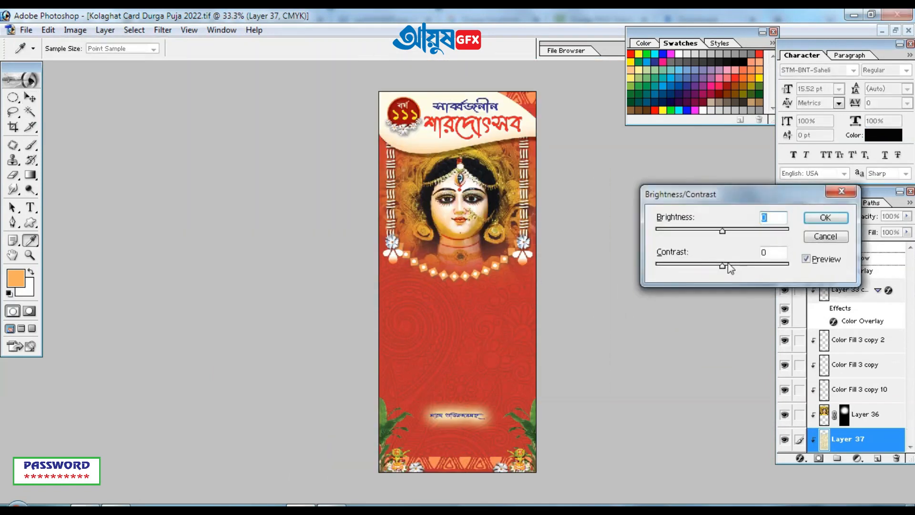
pyautogui.click(825, 217)
pyautogui.hotkey('ctrl', '+')
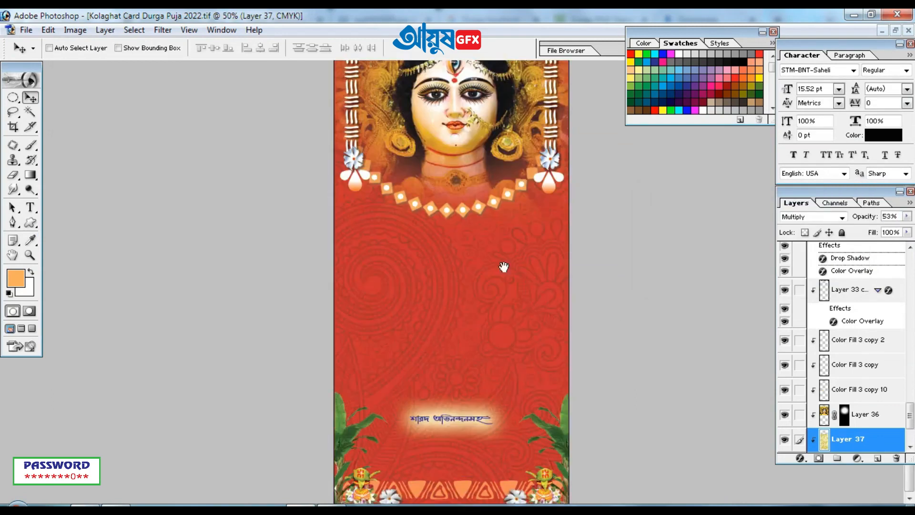
# Step: Add a crimson gradient on a new layer at the card's lower part, blended with Multiply and resized with Free Transform
pyautogui.hotkey('ctrl', 'shift', 'alt', 'n')
pyautogui.press('g')
pyautogui.hotkey('ctrl', '-')
pyautogui.hotkey('ctrl', '-')
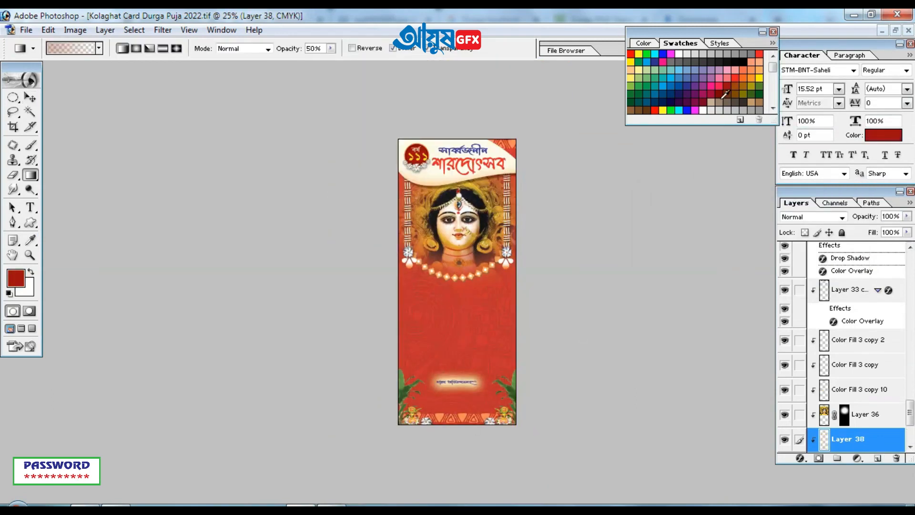
pyautogui.press('v')
pyautogui.click(813, 217)
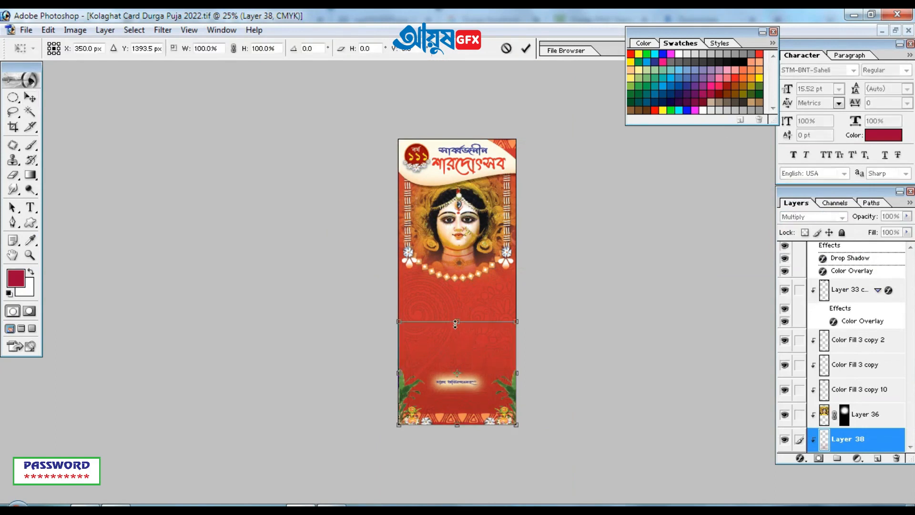
pyautogui.keyDown('ctrl'); pyautogui.click(562, 320); pyautogui.keyUp('ctrl')
pyautogui.keyDown('ctrl'); pyautogui.click(537, 316); pyautogui.keyUp('ctrl')
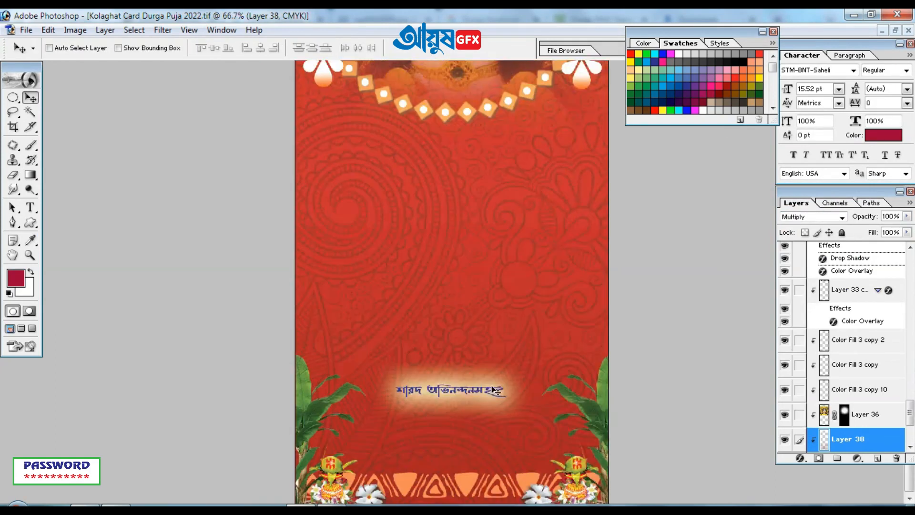
# Step: Recolour the greeting line between the plants white and hide its Outer Glow
pyautogui.rightClick(490, 393)
pyautogui.click(497, 414)
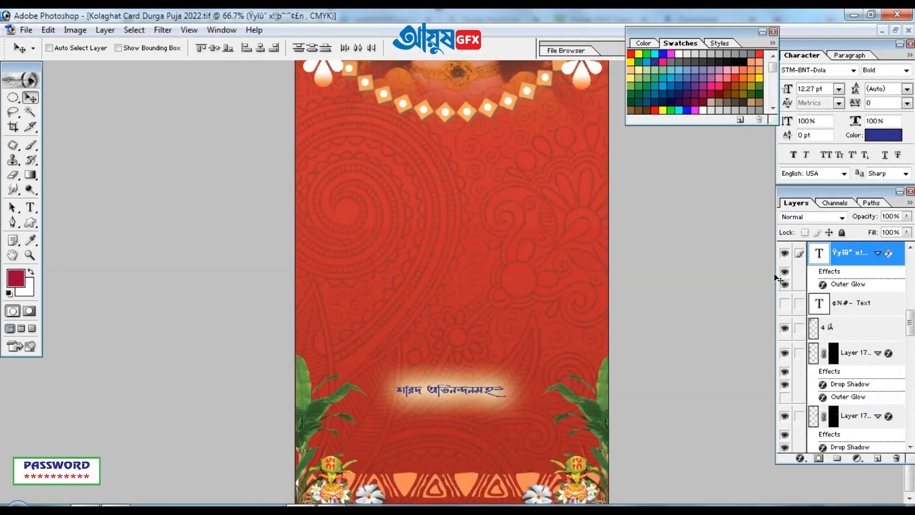
pyautogui.click(884, 135)
pyautogui.click(866, 212)
pyautogui.press('v')
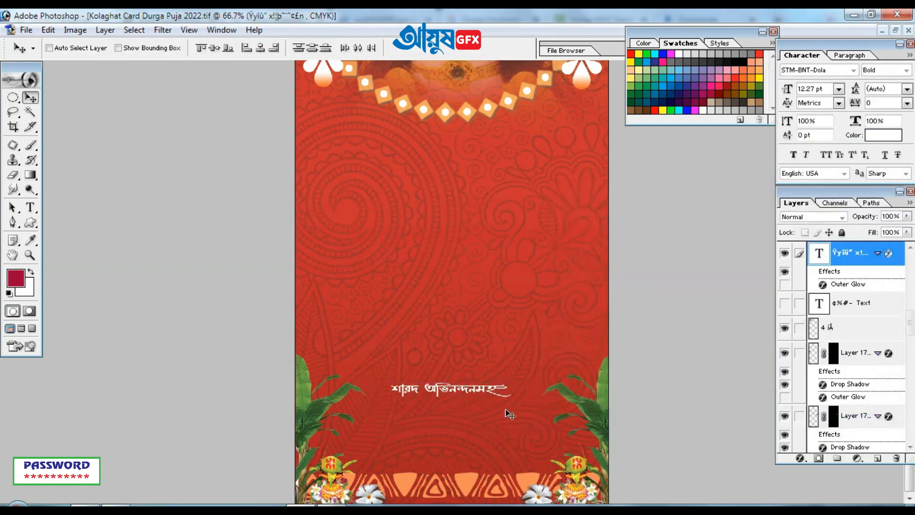
# Step: Show the invitation body text again and format it in white with the Bold style
pyautogui.hotkey('ctrl', '-')
pyautogui.hotkey('ctrl', '-')
pyautogui.scroll(5, 806, 309)
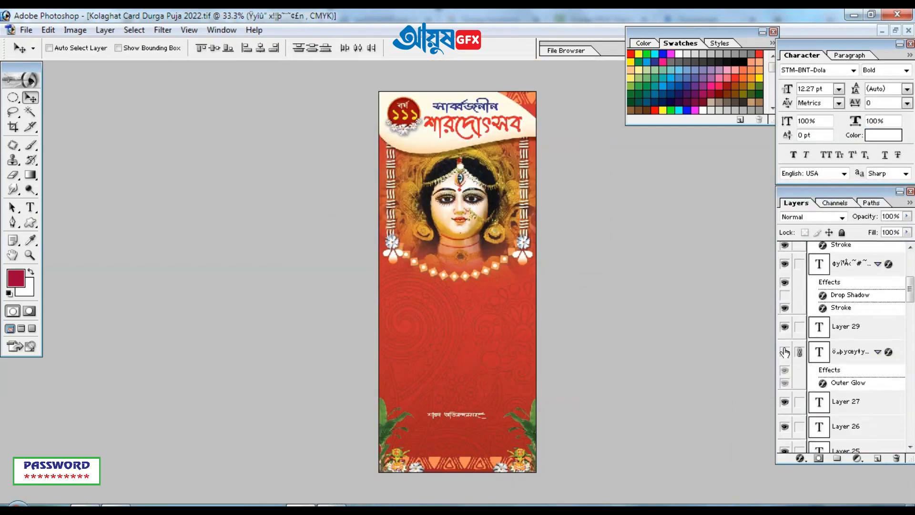
pyautogui.scroll(-5, 787, 311)
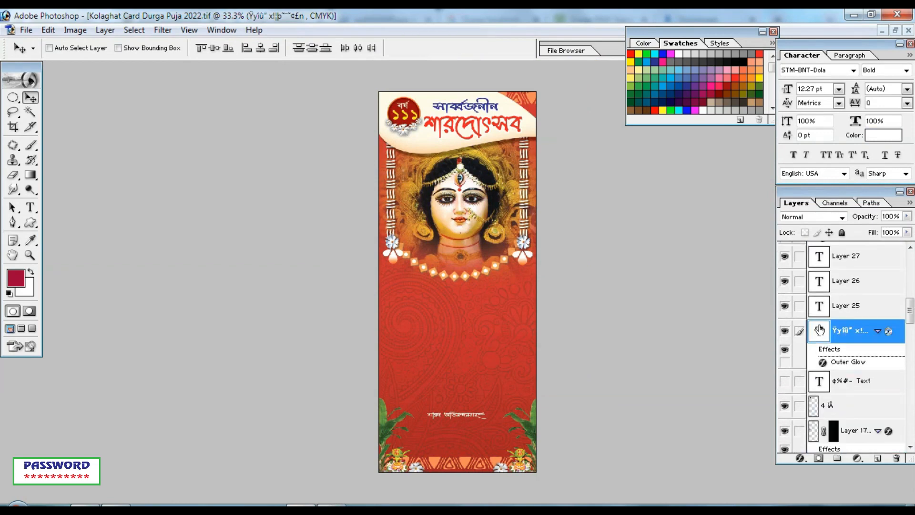
pyautogui.click(844, 357)
pyautogui.click(884, 135)
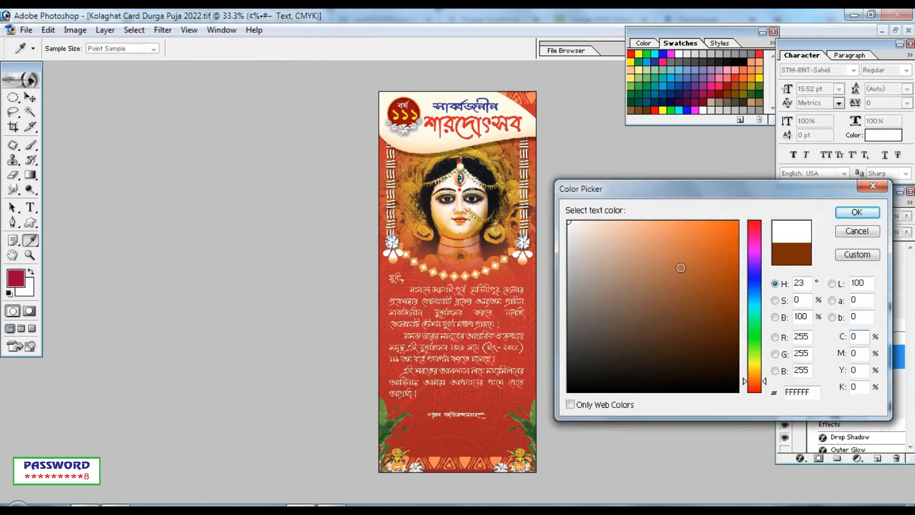
pyautogui.click(646, 67)
pyautogui.press('Return')
pyautogui.hotkey('ctrl', '=')
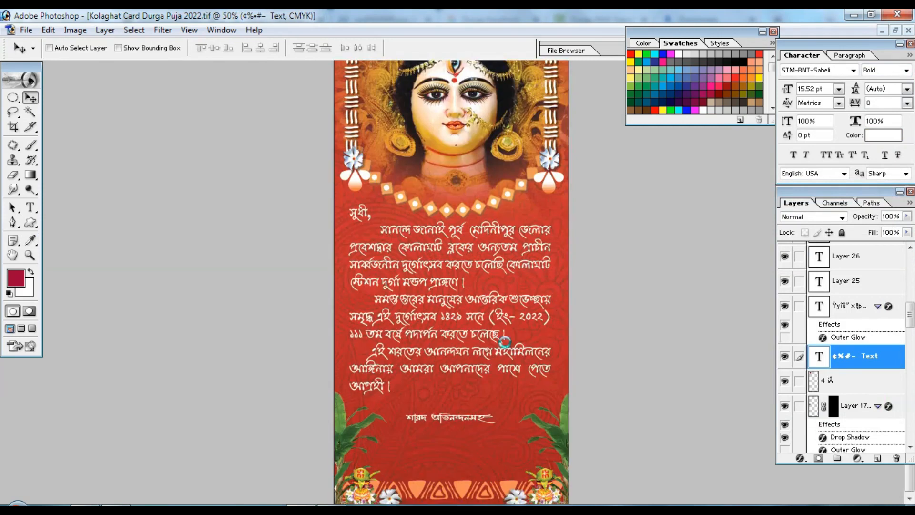
# Step: Examine the white invitation text up close and the layout of the whole card
pyautogui.hotkey('ctrl', '-')
pyautogui.hotkey('ctrl', '=')
pyautogui.hotkey('ctrl', '=')
pyautogui.hotkey('ctrl', '=')
pyautogui.hotkey('ctrl', '-')
pyautogui.hotkey('ctrl', '-')
pyautogui.hotkey('ctrl', '-')
pyautogui.hotkey('ctrl', '-')
pyautogui.hotkey('ctrl', '-')
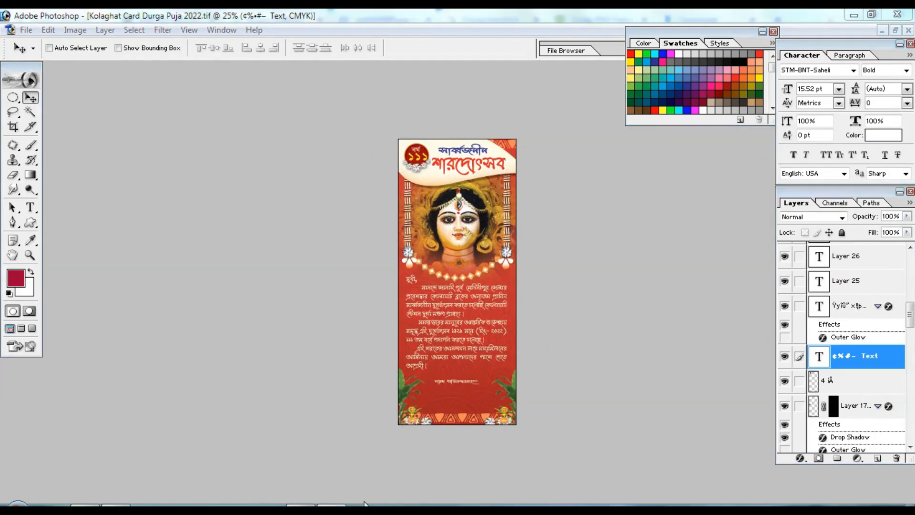